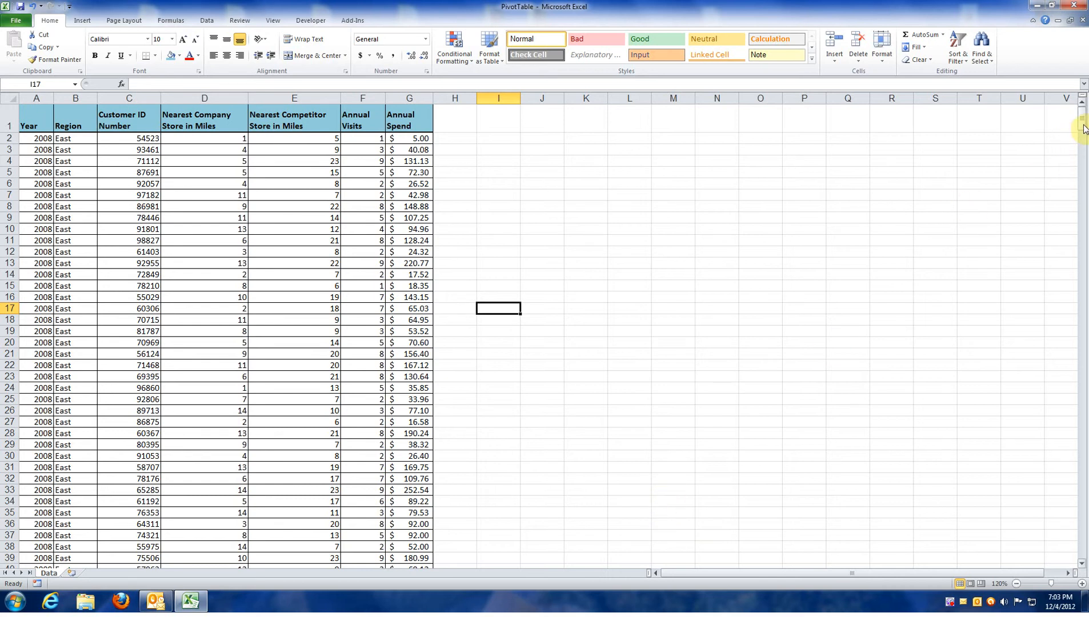
drag(1085, 127, 1079, 561)
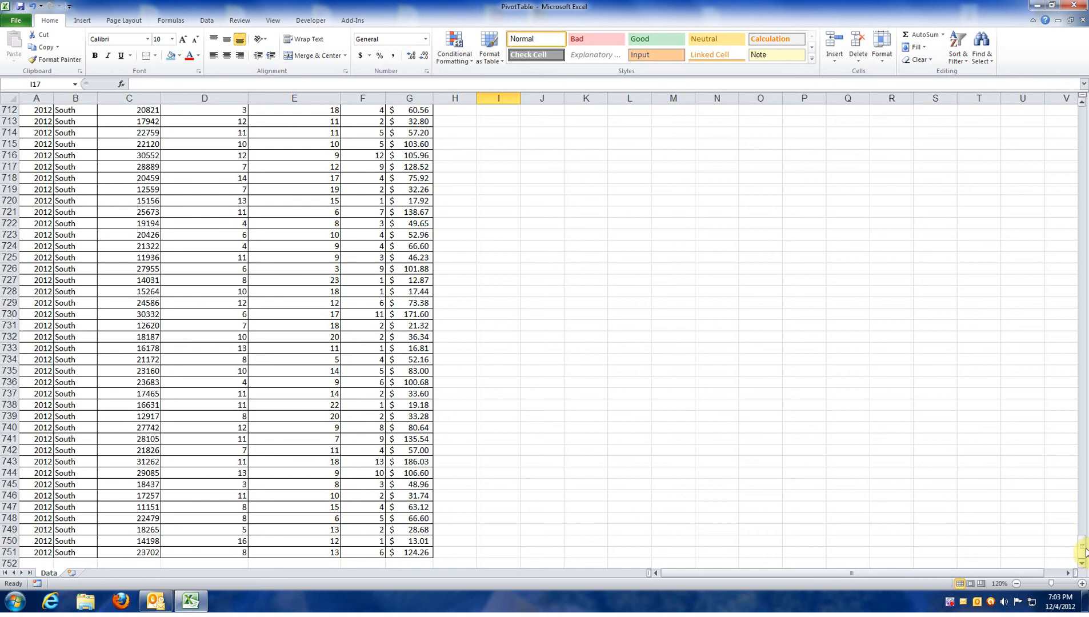
drag(1084, 551, 1087, 118)
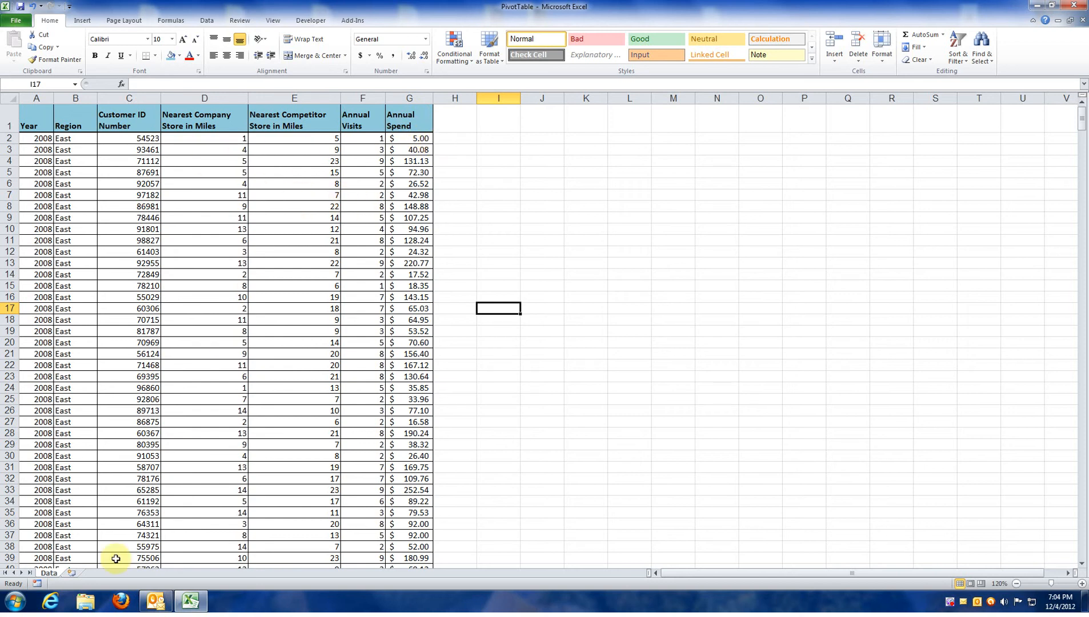
click(84, 21)
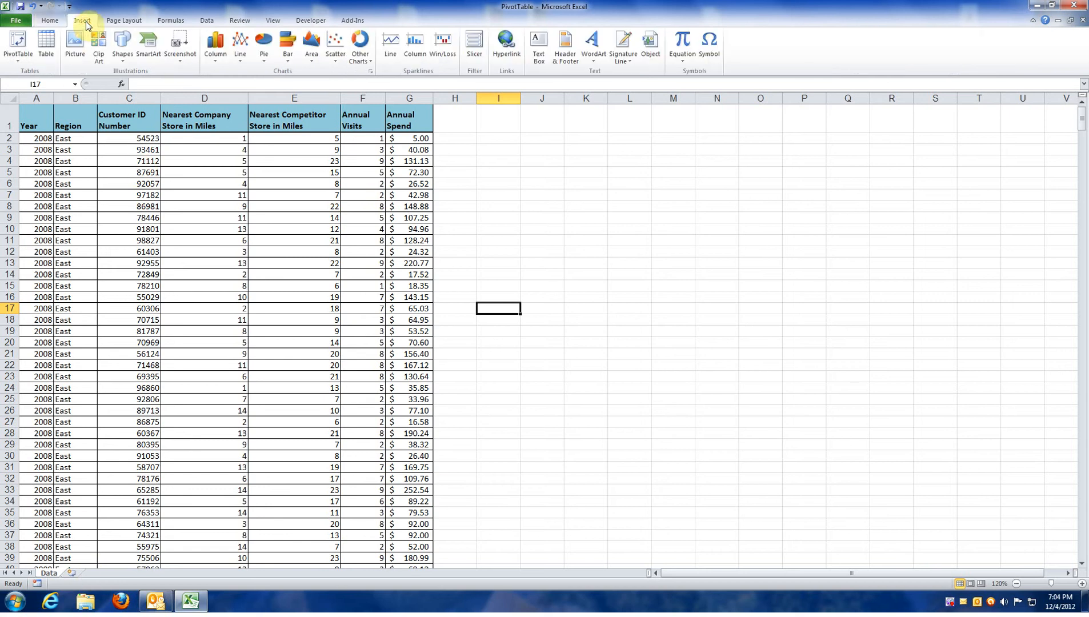
click(20, 61)
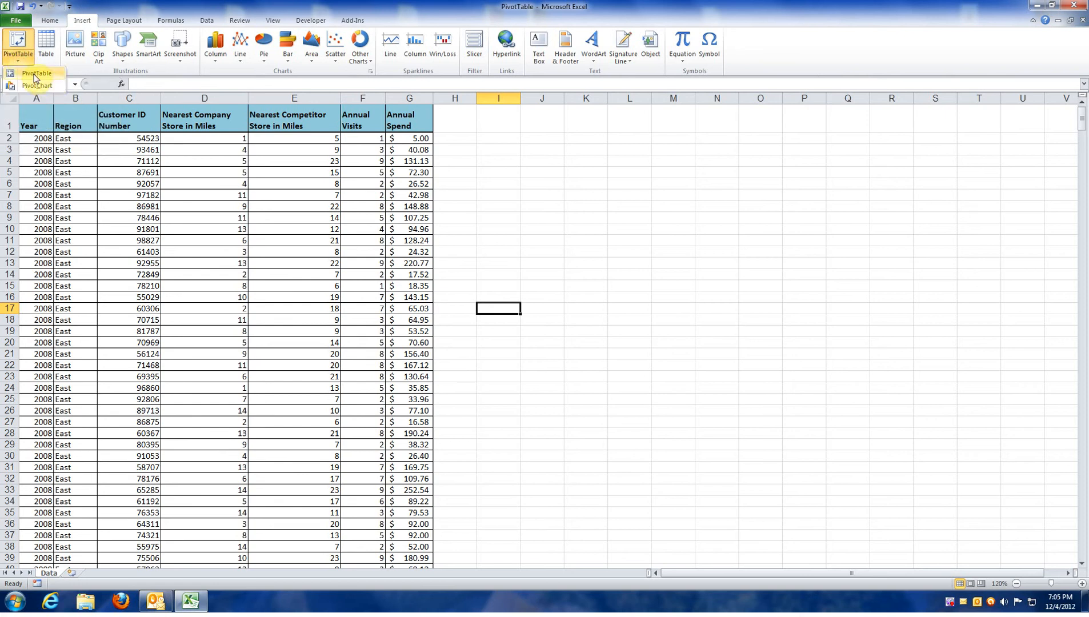
click(35, 74)
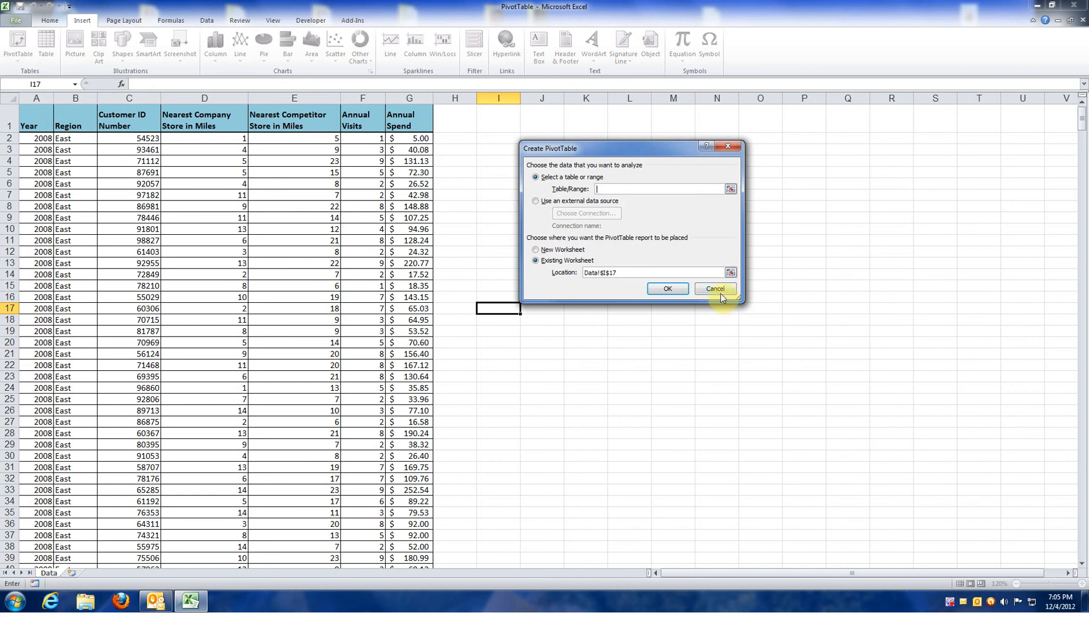
click(703, 287)
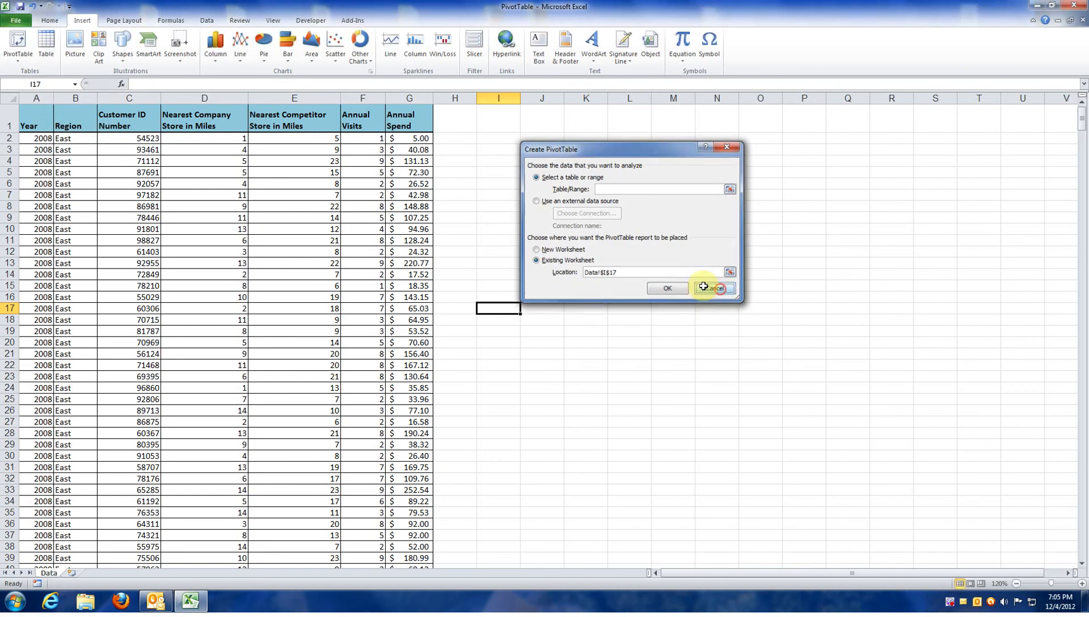
Create a PivotTable on a new worksheet from the data range A1:G751 of the Data sheet
click(32, 120)
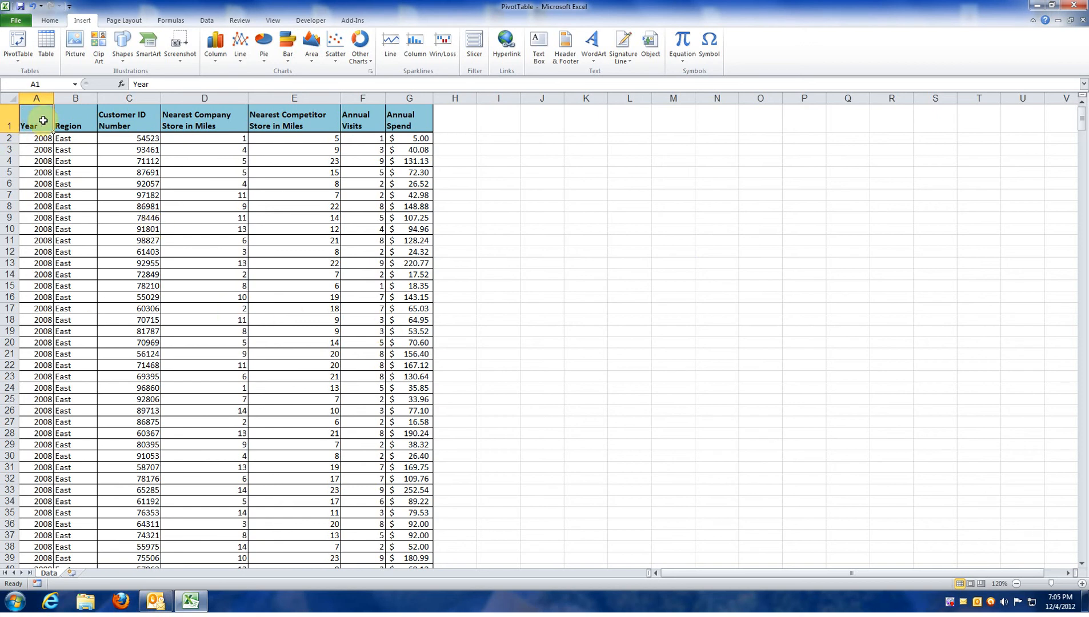
click(19, 61)
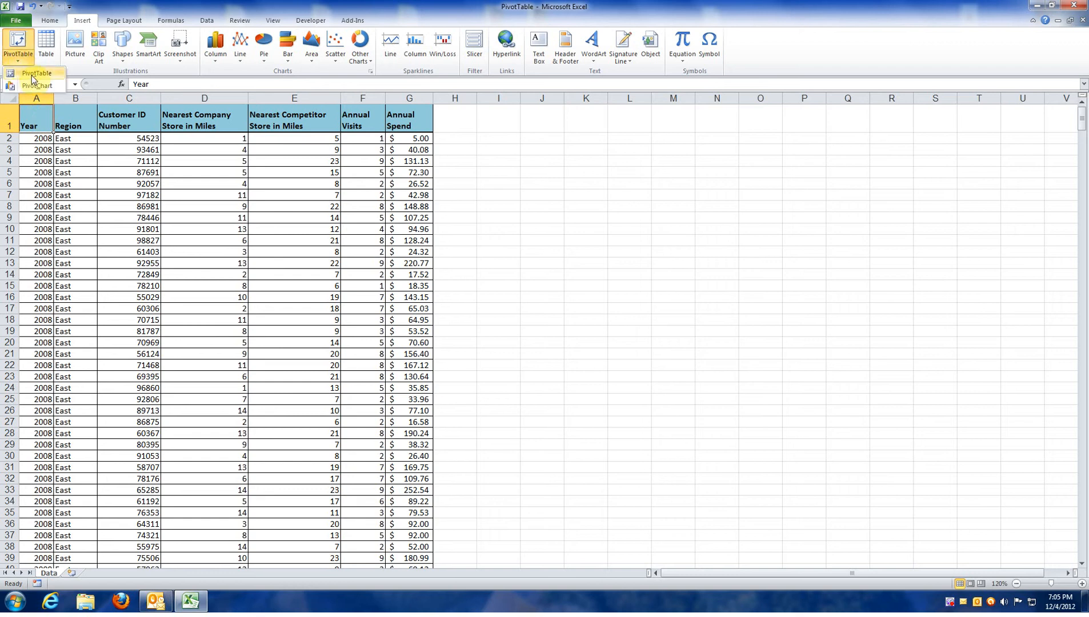
click(33, 74)
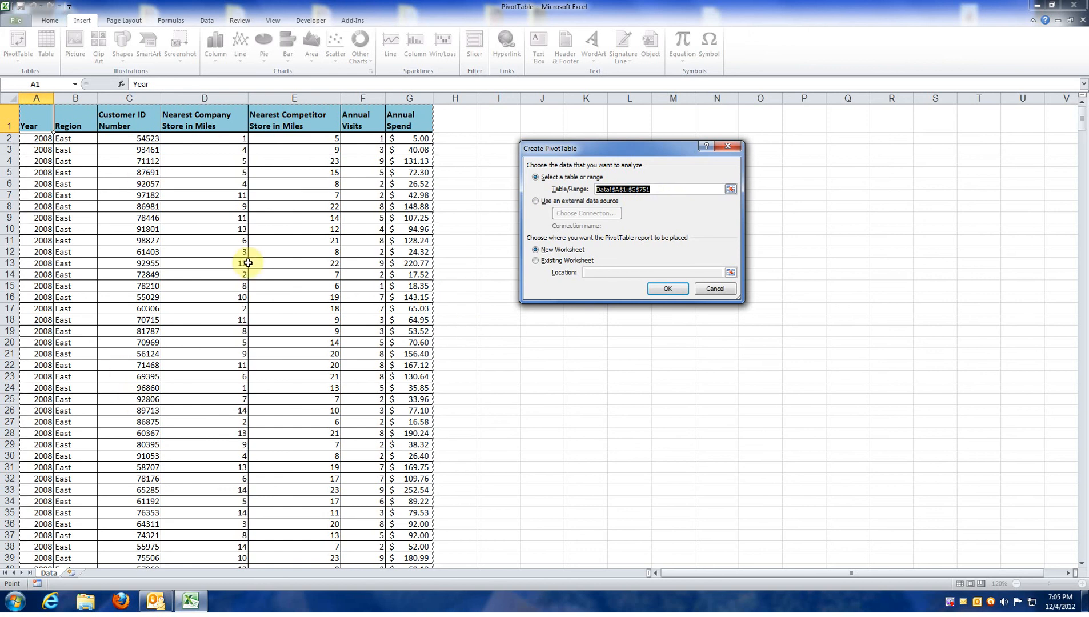
click(669, 291)
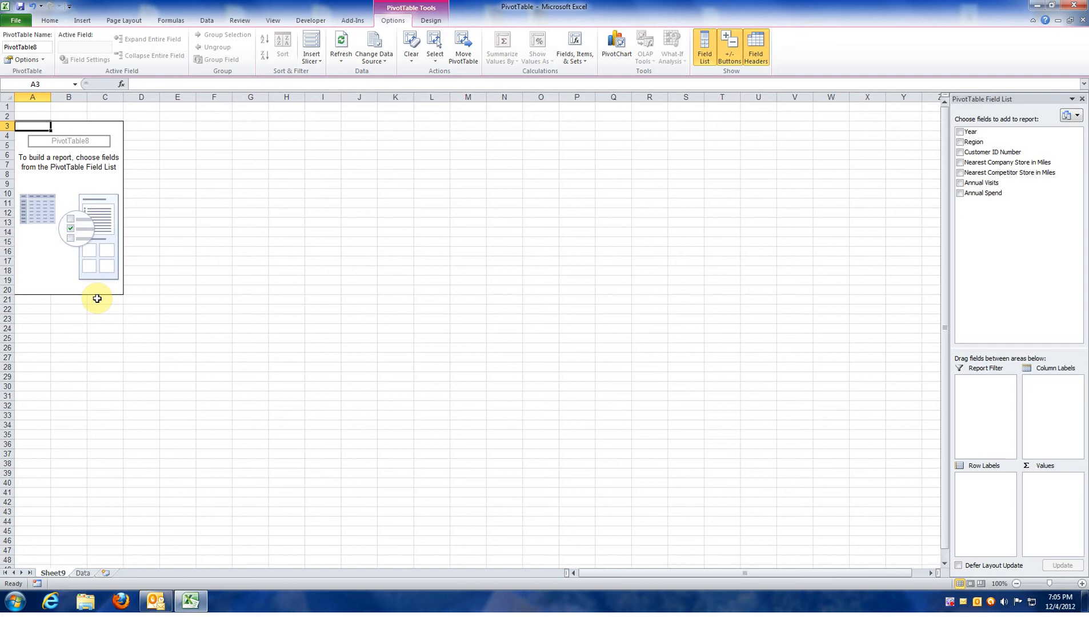
Switch the PivotTable to the classic layout that enables dragging of fields in the grid
drag(982, 132, 987, 229)
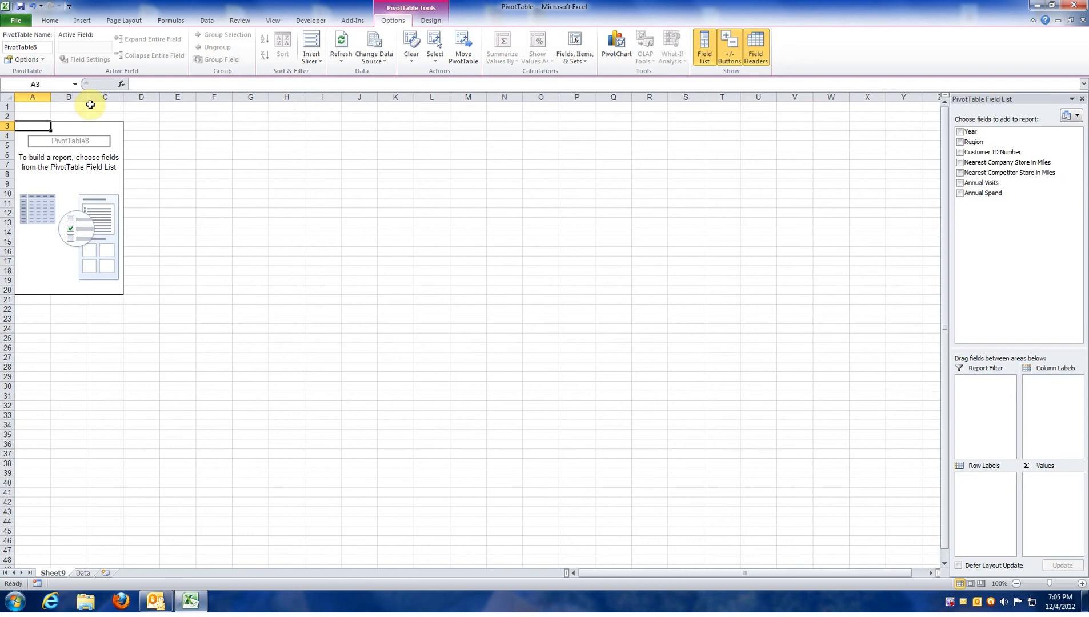
click(43, 60)
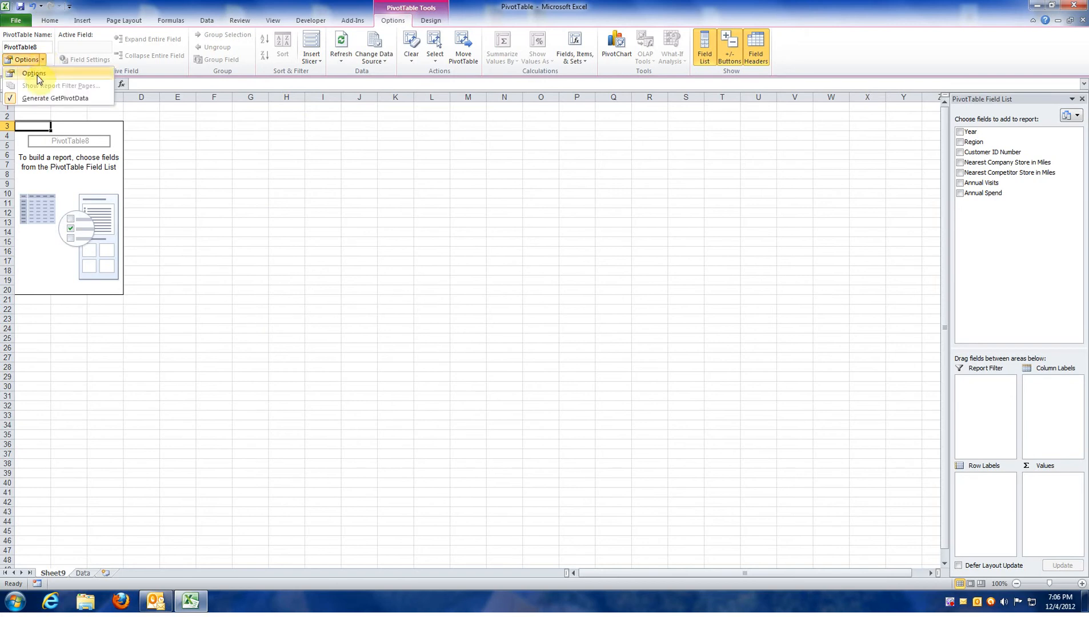
click(38, 77)
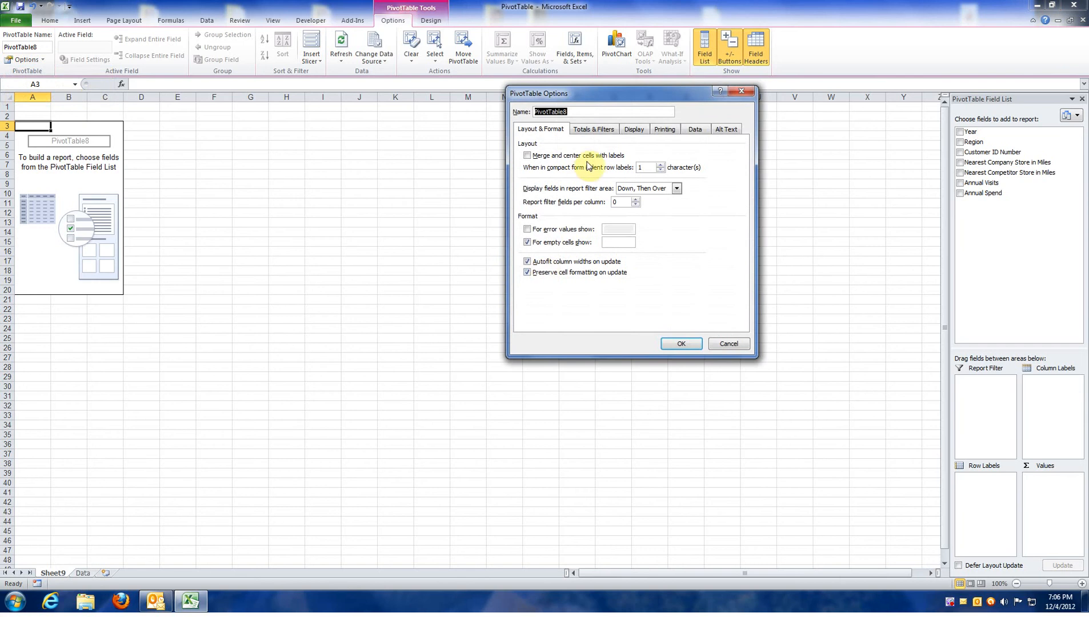
click(637, 131)
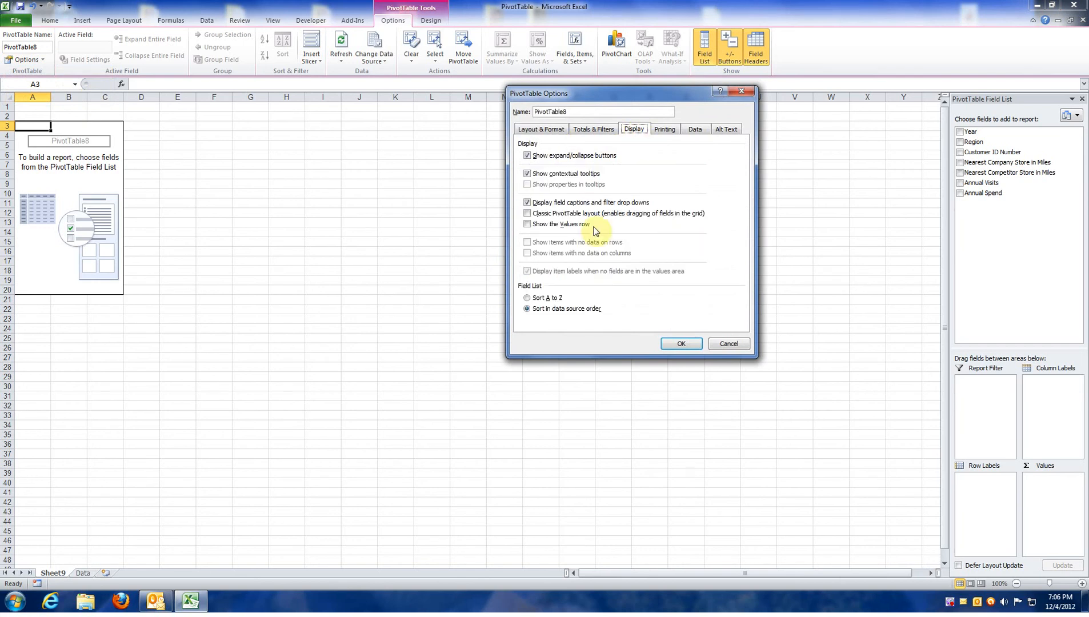
click(527, 215)
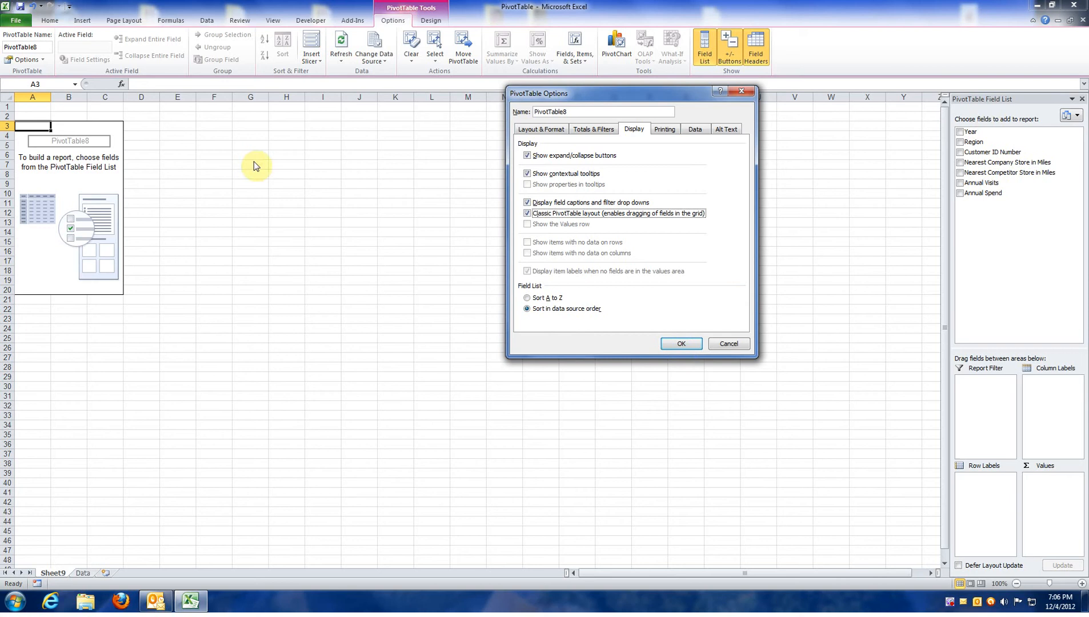
click(680, 346)
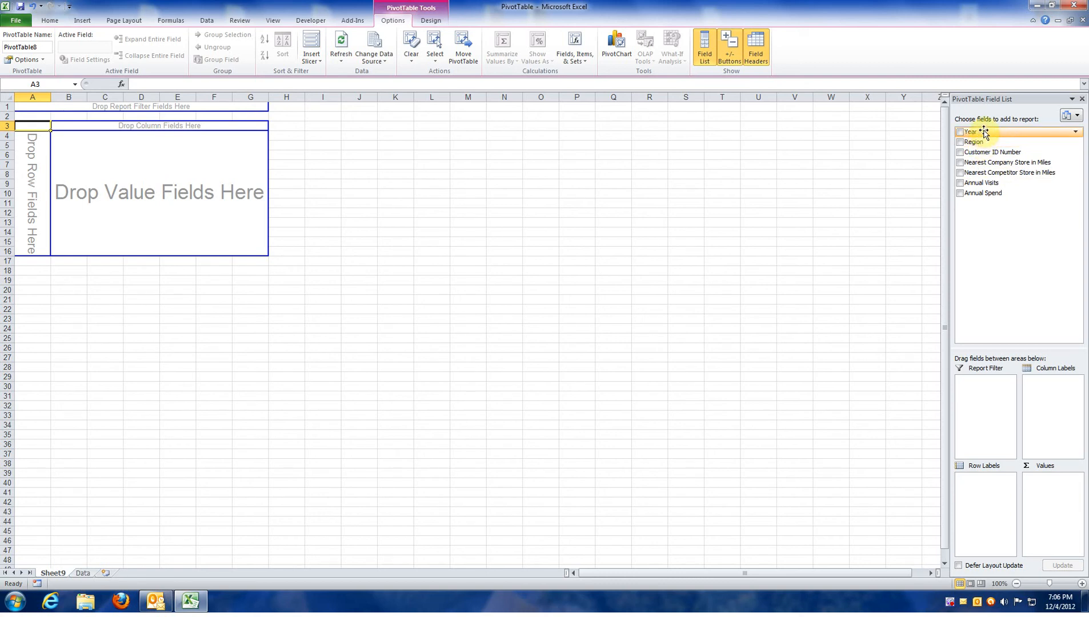
Lay out the PivotTable with Year as the column field, Region as the row field and Annual Visits as the value field
drag(981, 132, 147, 123)
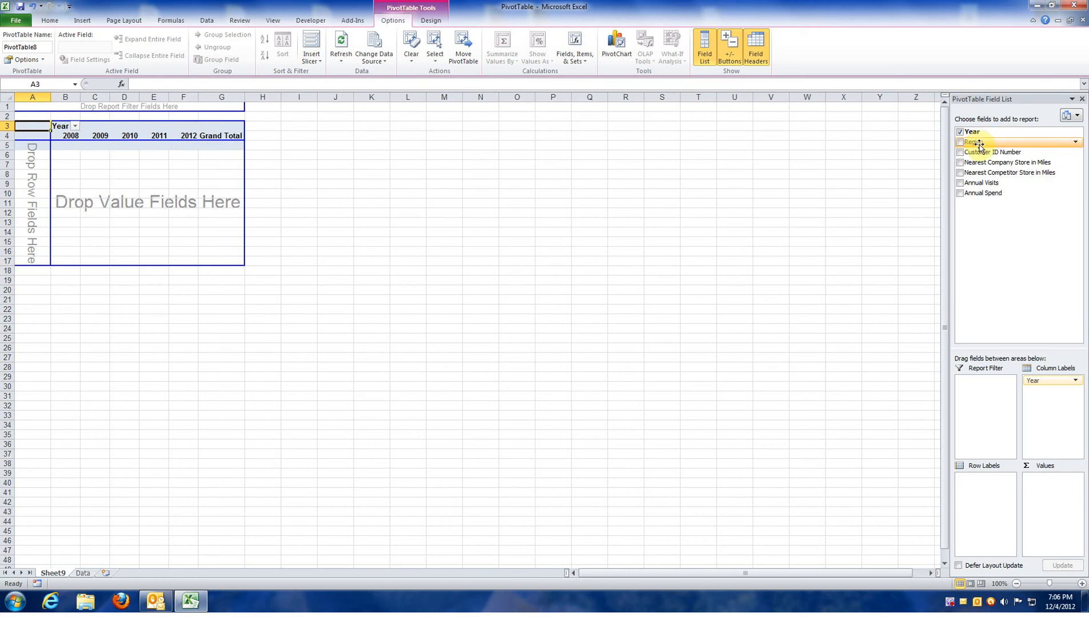
drag(979, 143, 28, 195)
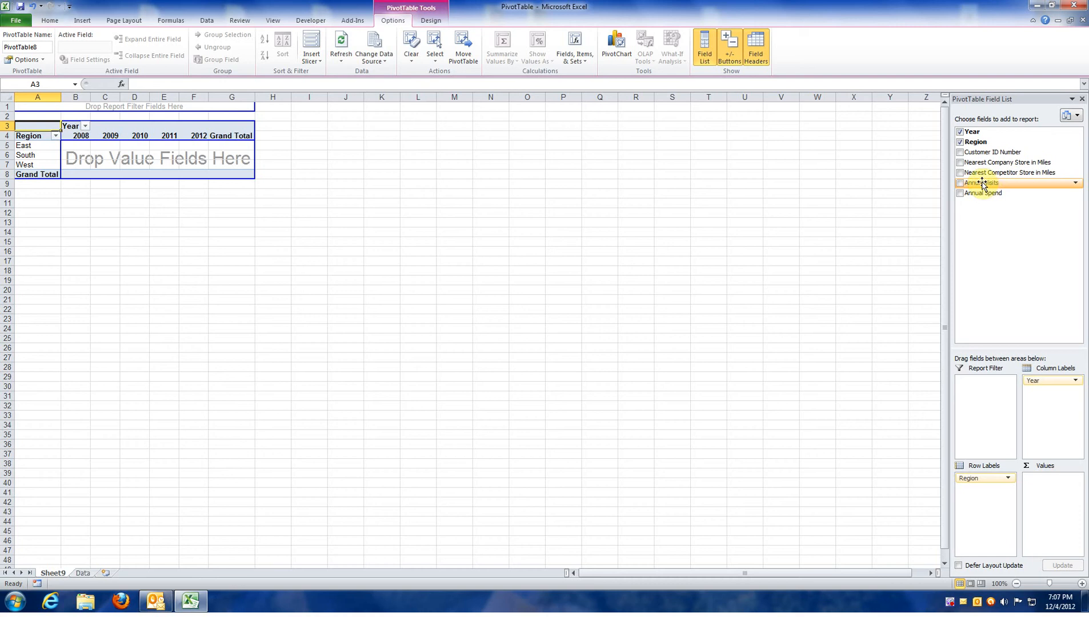
drag(982, 184, 116, 153)
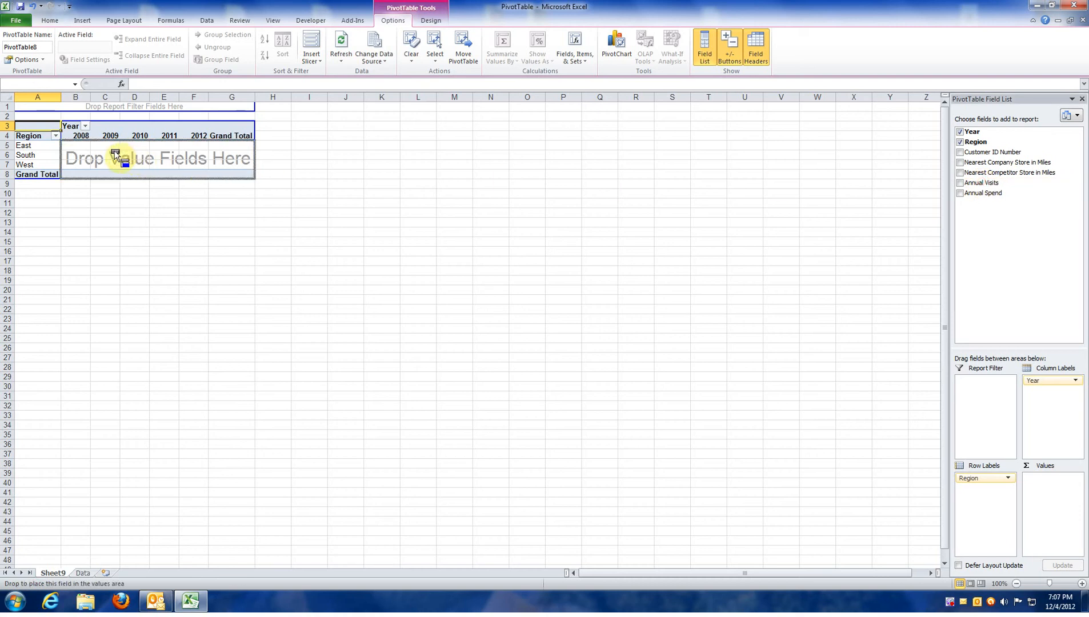
drag(114, 153, 114, 152)
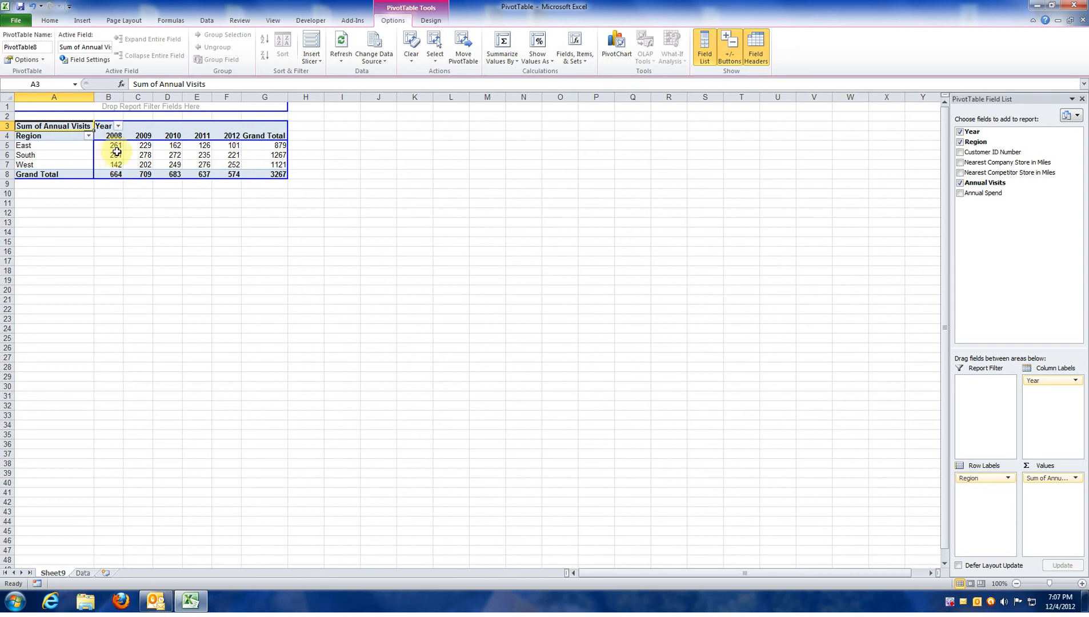
Summarize the Annual Visits values by Average and format them as Number with 1 decimal place
mouse_move(121, 152)
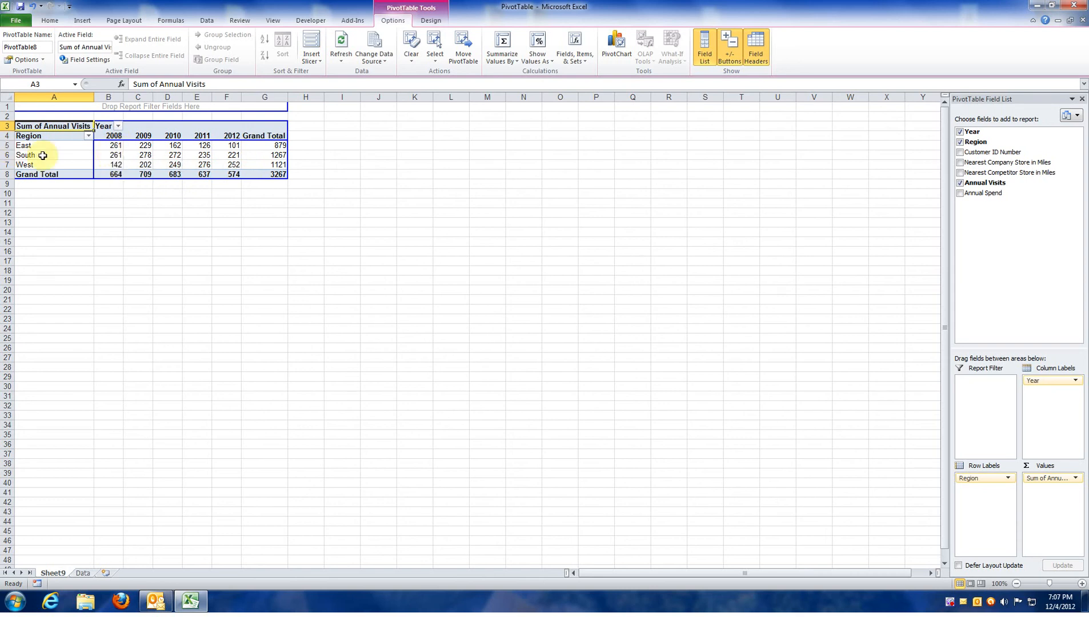
mouse_move(52, 168)
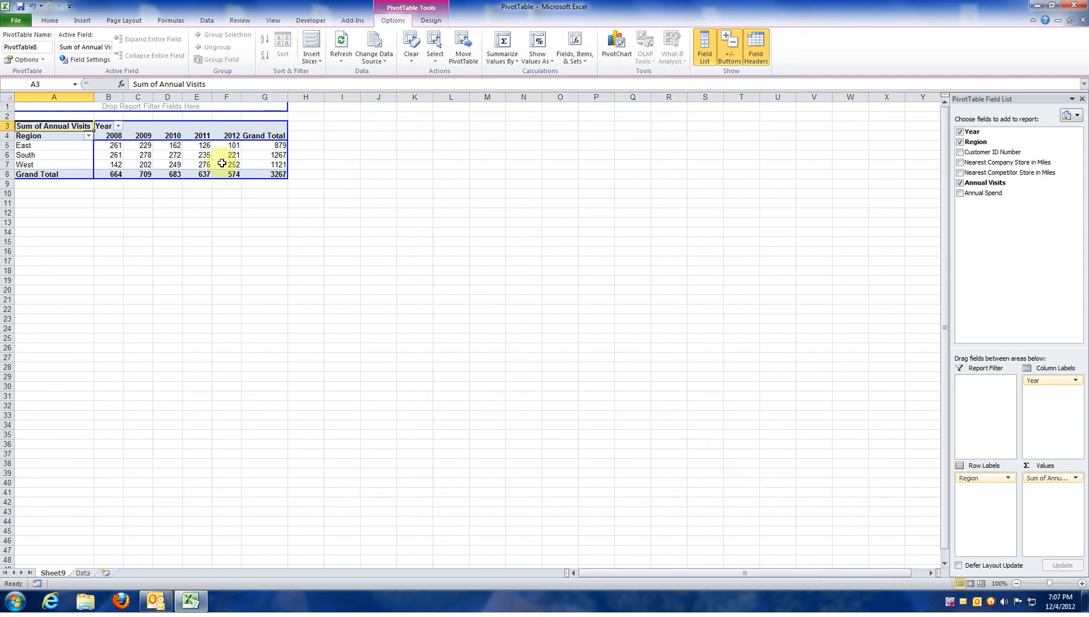
mouse_move(252, 163)
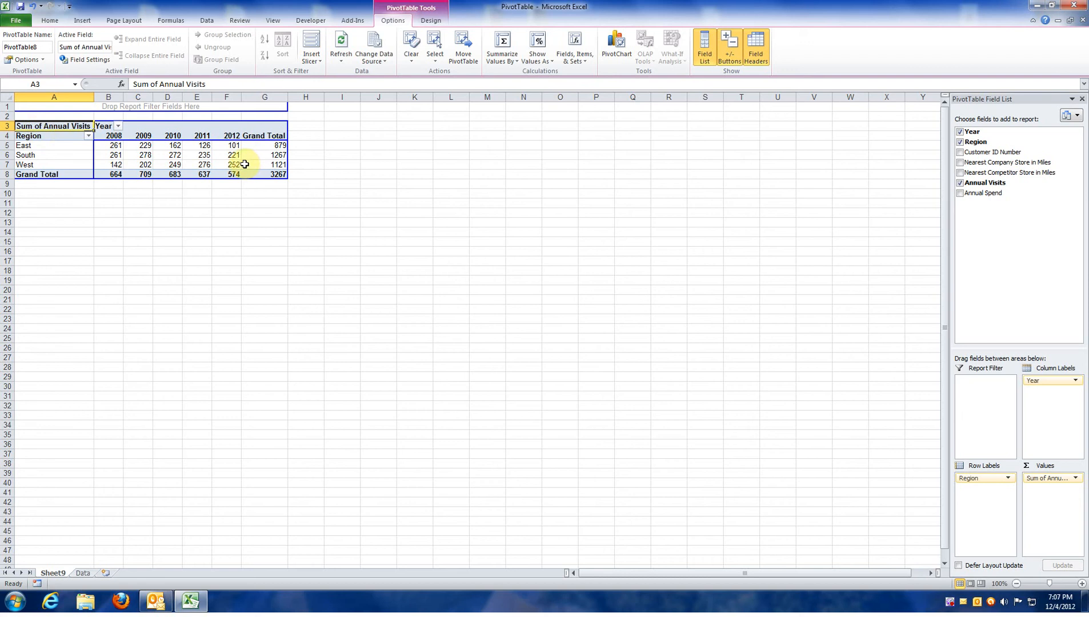
double_click(41, 128)
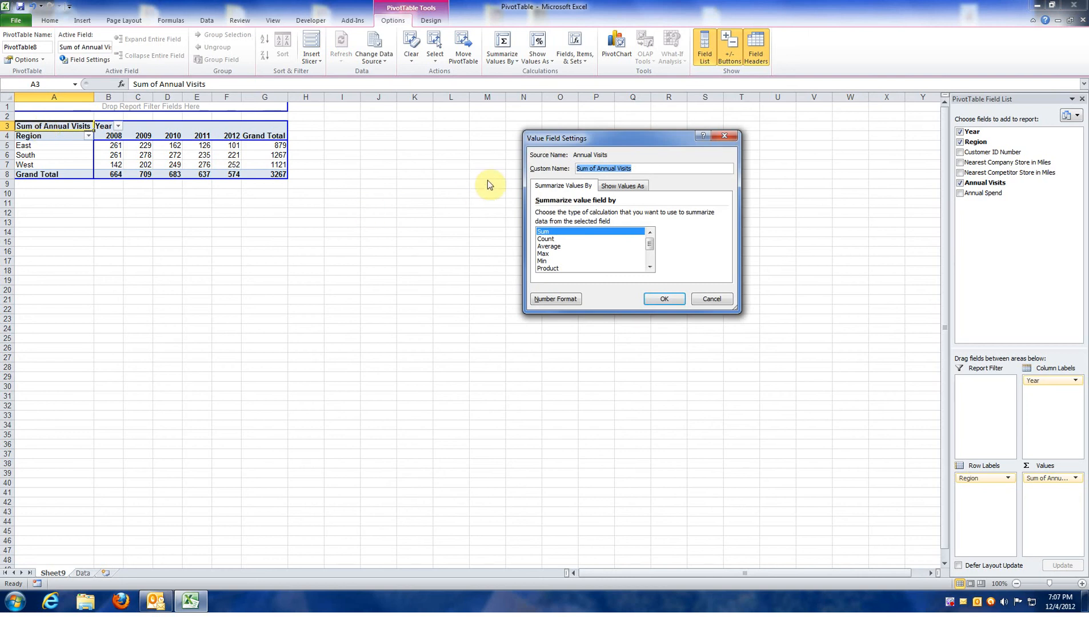
click(553, 248)
click(570, 299)
click(509, 148)
click(645, 168)
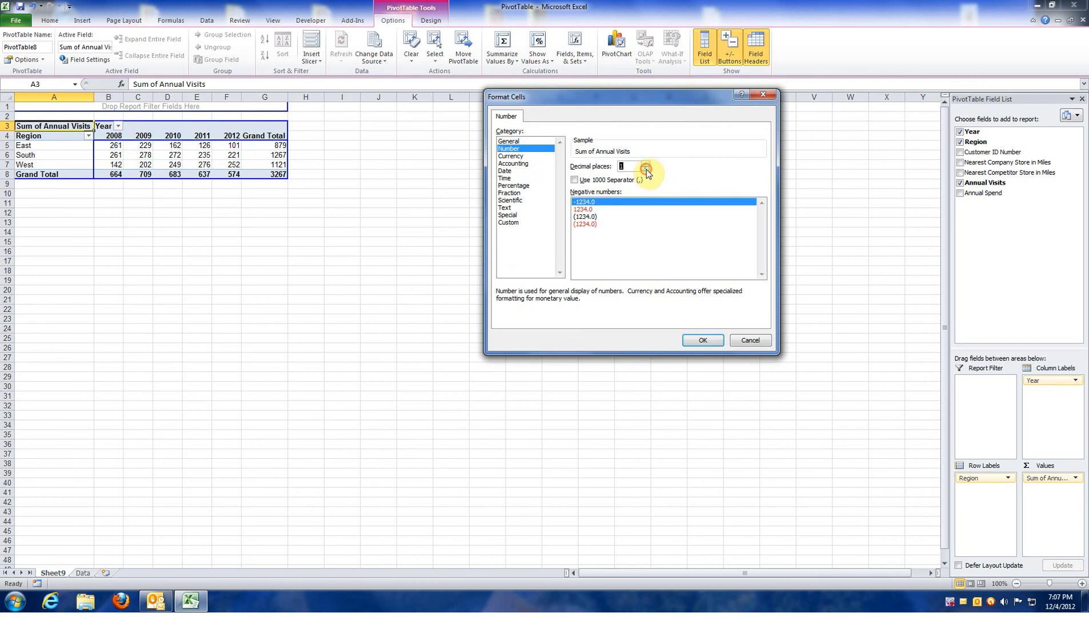
click(708, 341)
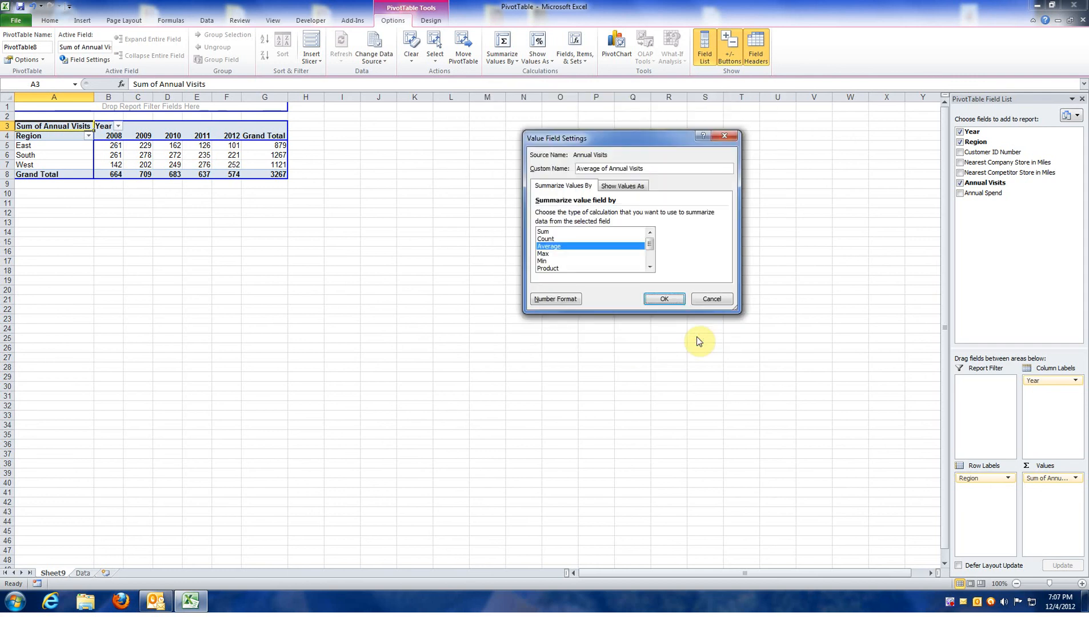
click(664, 300)
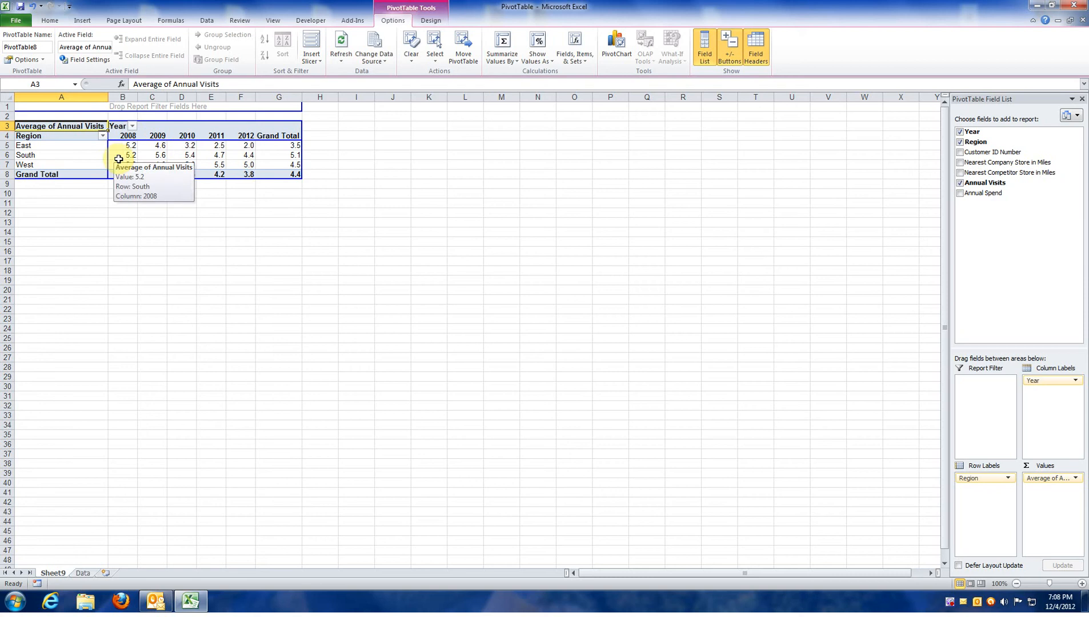
Examine the East region's average annual visits in the PivotTable from 2008 to 2012
mouse_move(120, 173)
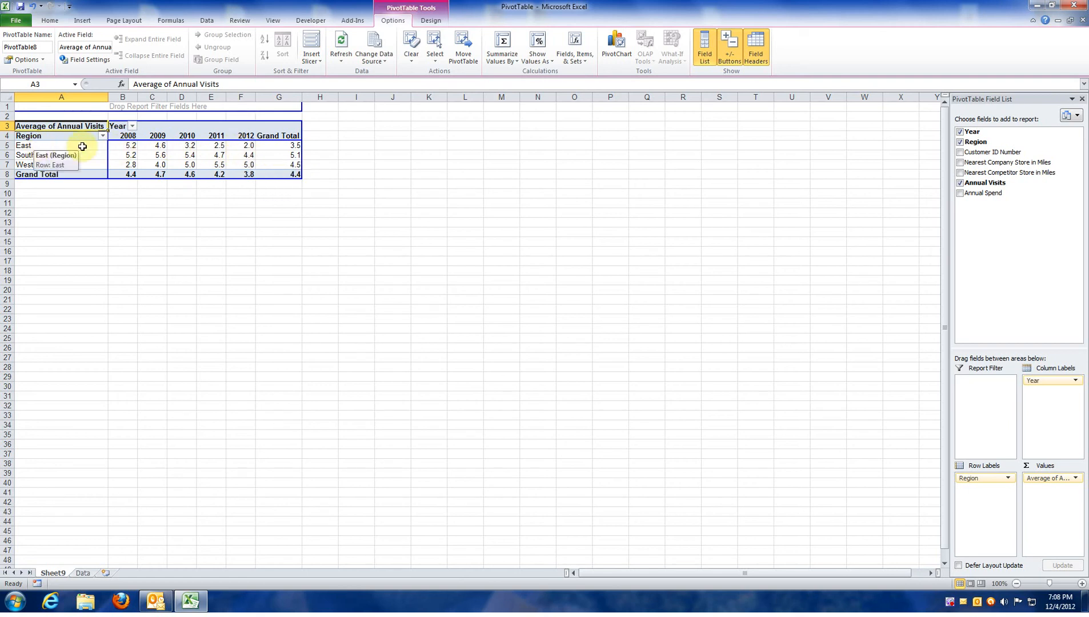
click(7, 146)
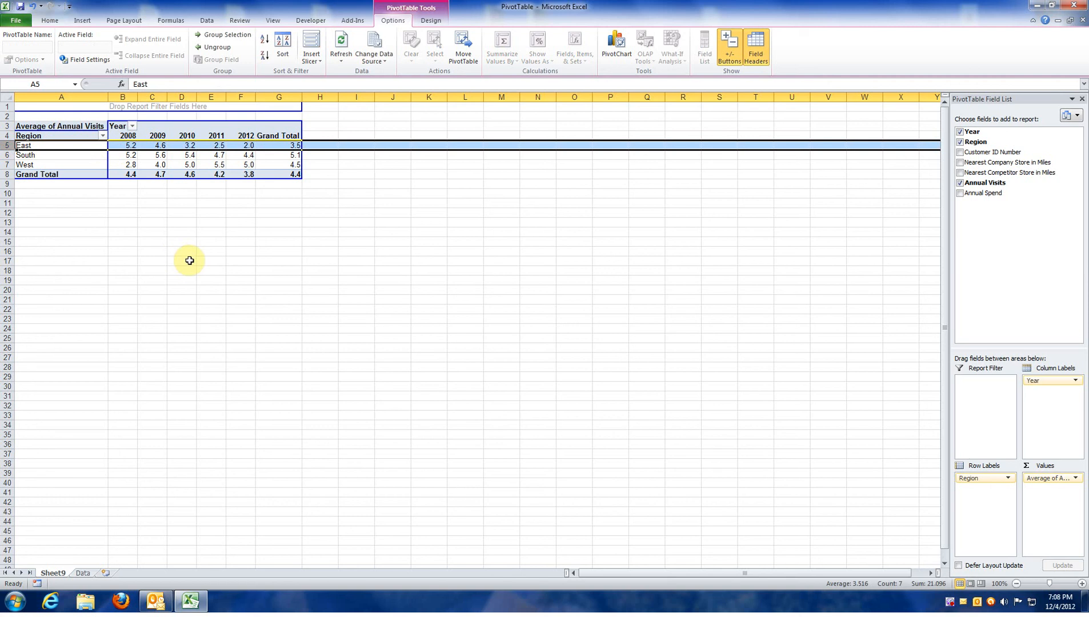
click(124, 202)
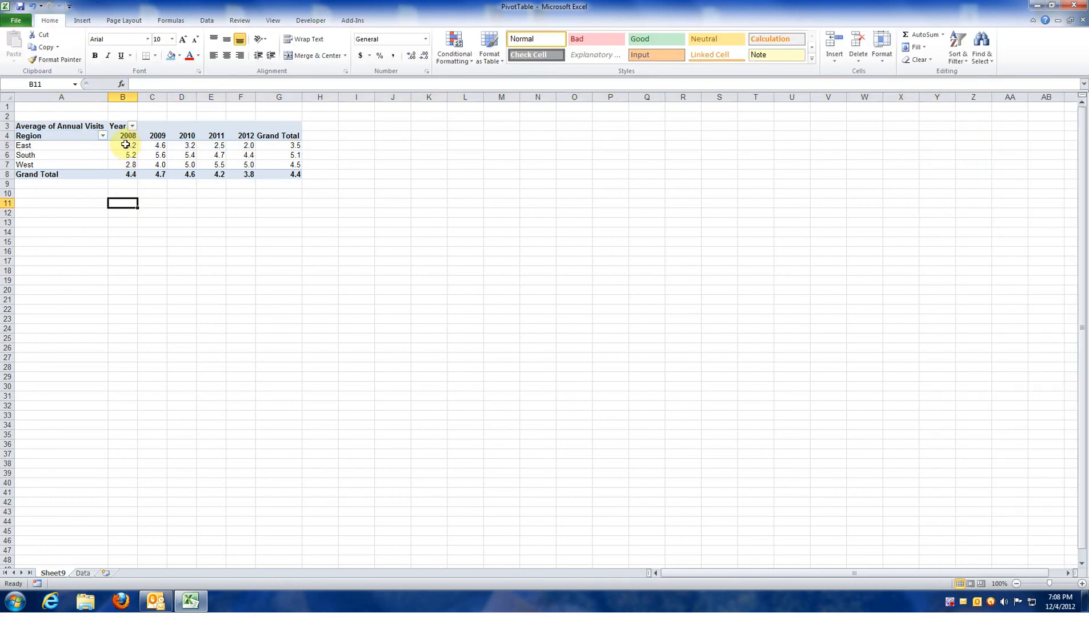
click(121, 146)
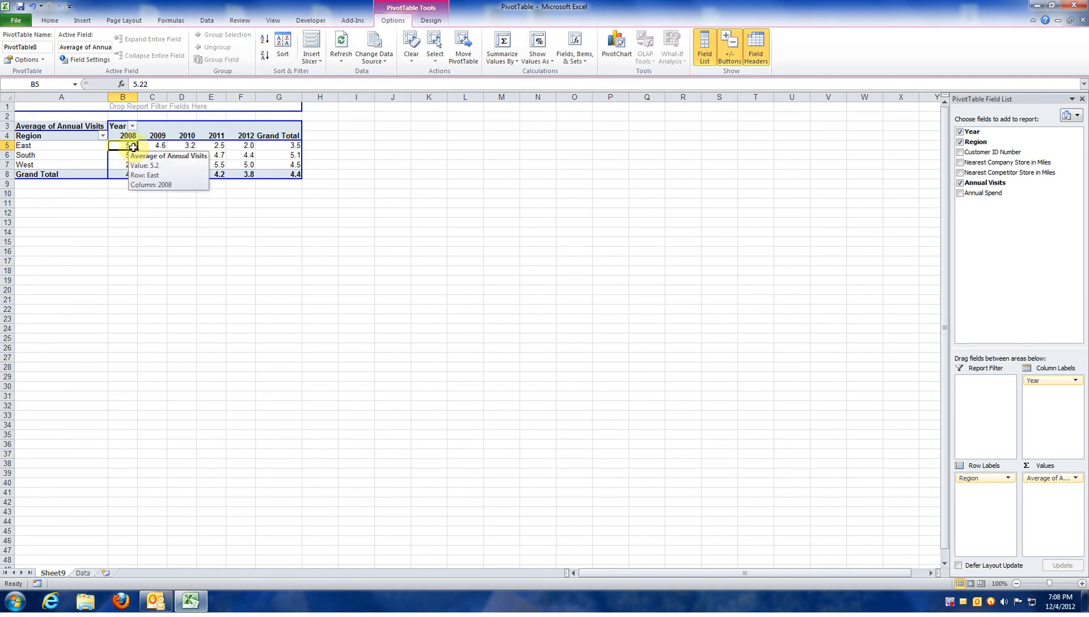
click(244, 148)
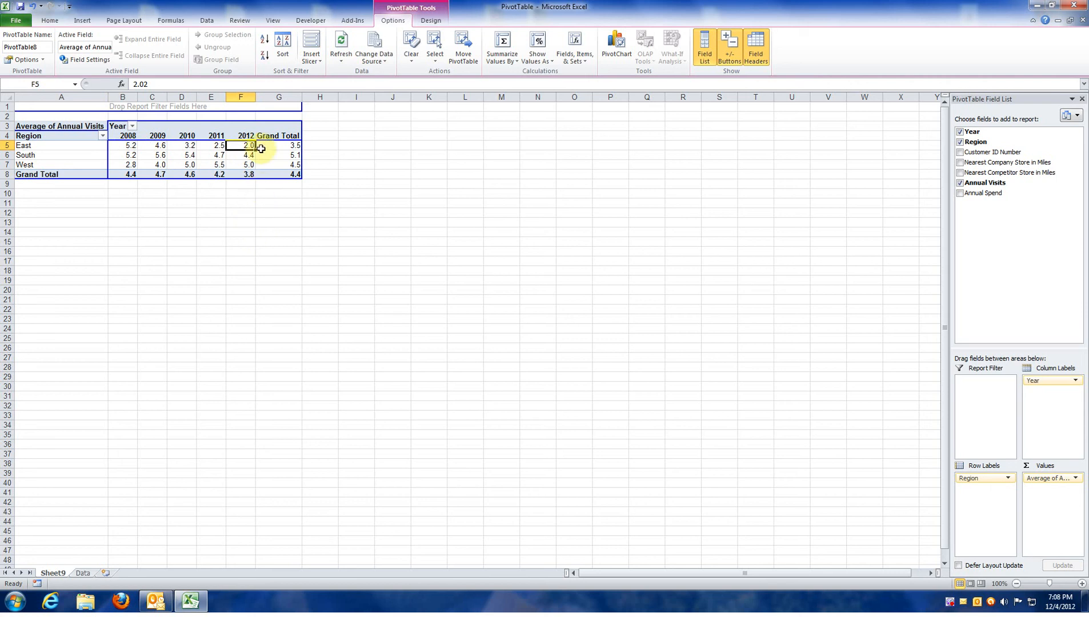
mouse_move(251, 173)
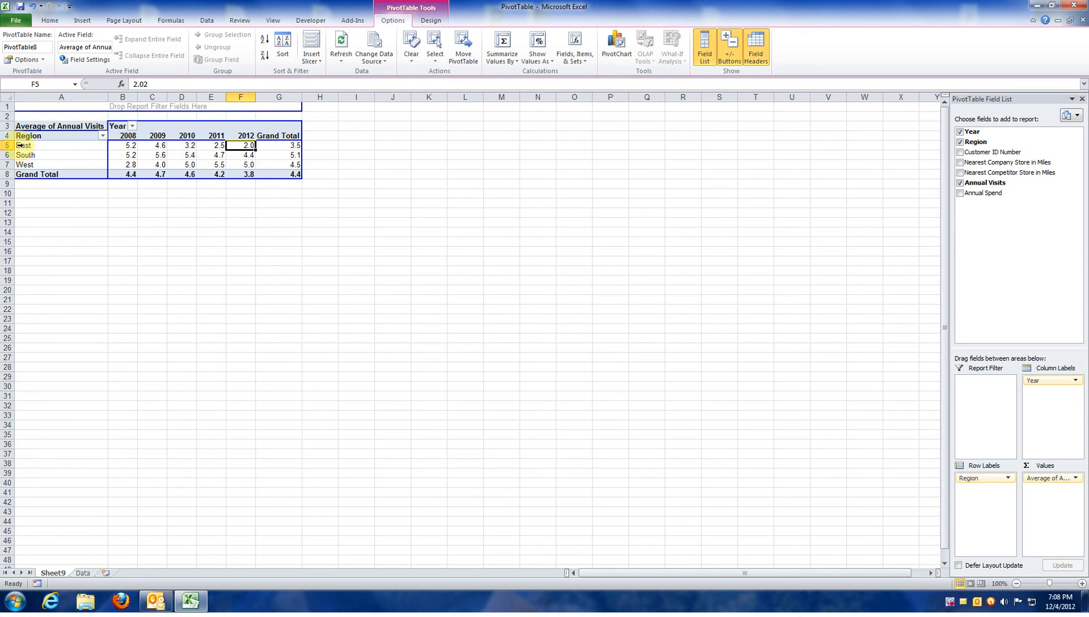
Filter the PivotTable's Region field to show only East
click(102, 136)
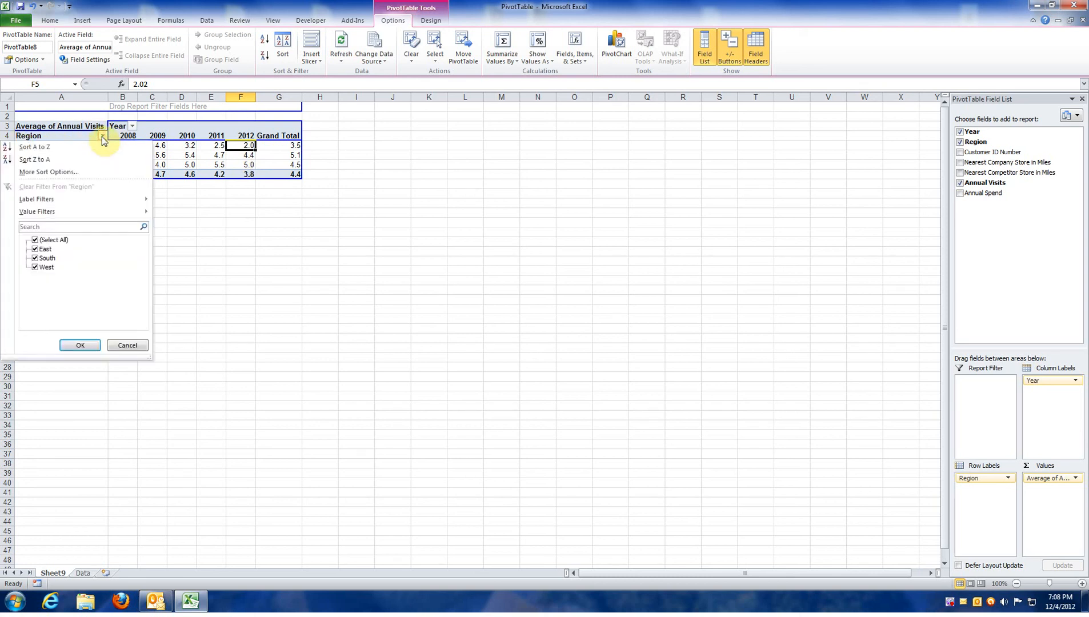
click(35, 240)
click(35, 250)
click(80, 346)
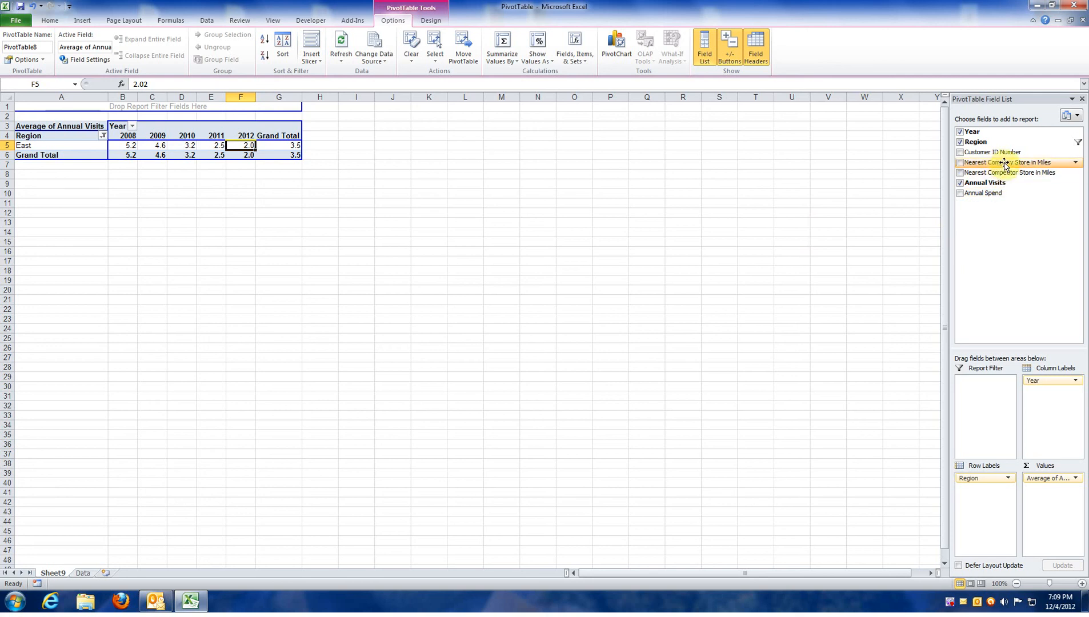
Add Nearest Company Store in Miles as a second value field and move the Values field from the column labels to the row labels
drag(1005, 164, 184, 143)
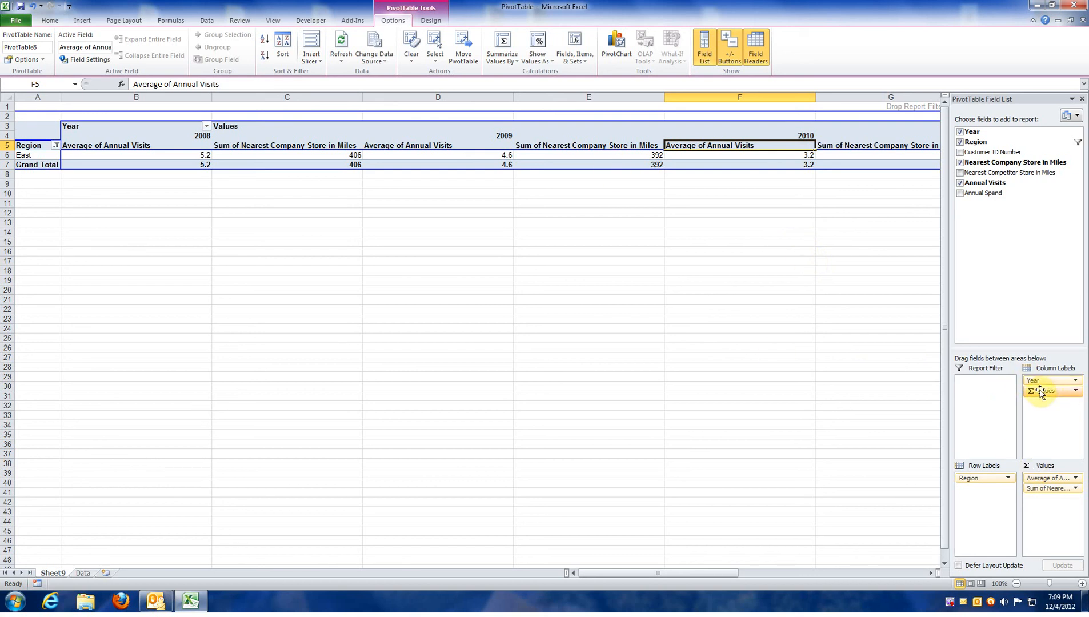
drag(1046, 393, 981, 511)
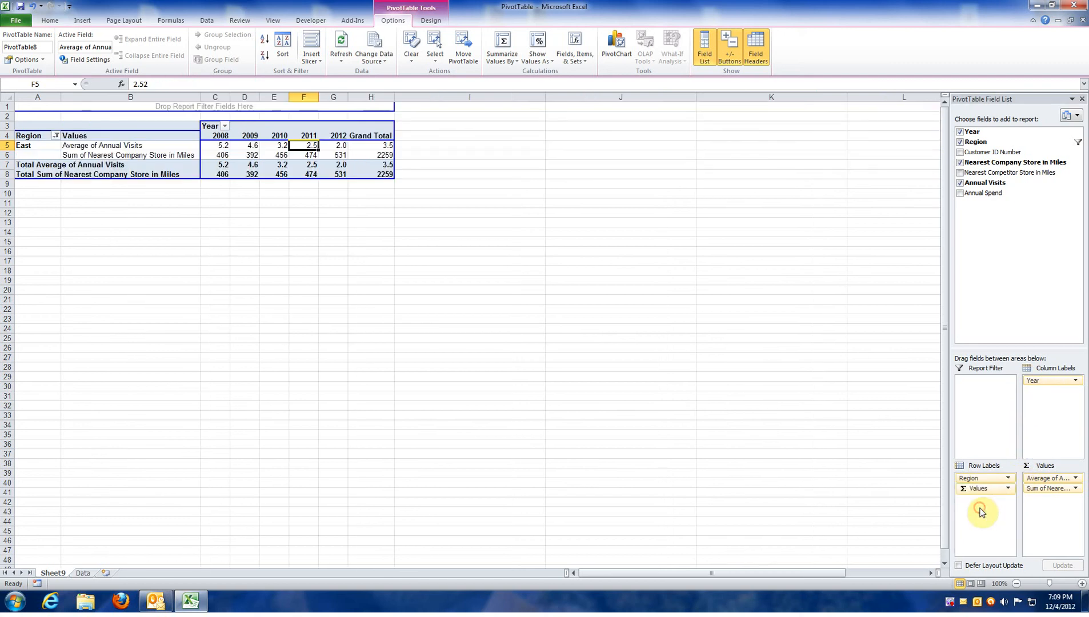
Summarize the Nearest Company Store in Miles values by Average and format them as Number with 1 decimal place
click(89, 155)
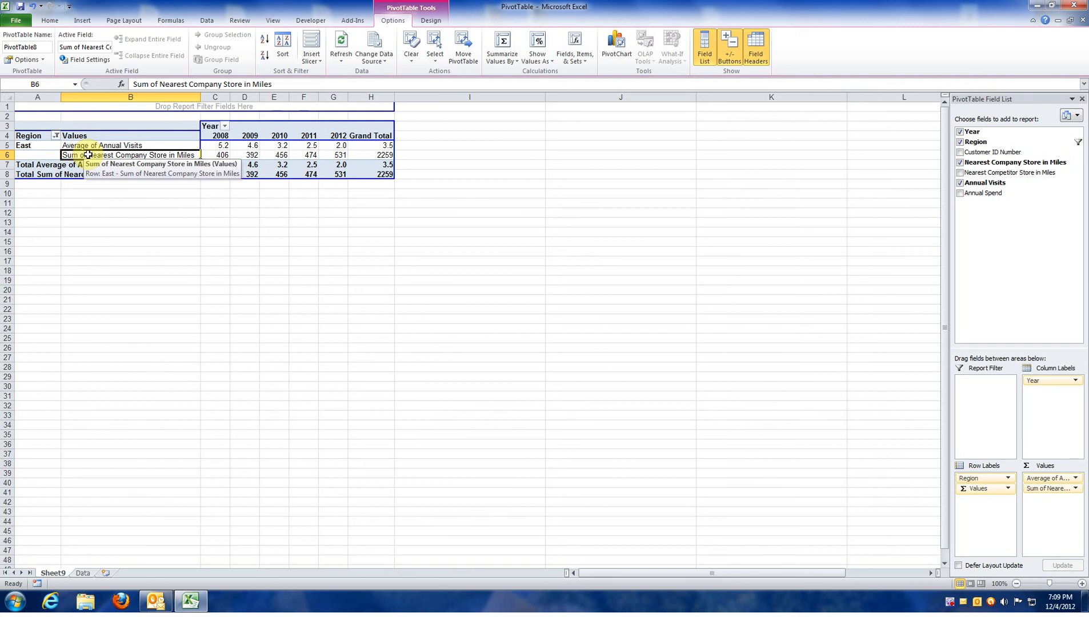
double_click(86, 155)
click(549, 246)
click(569, 299)
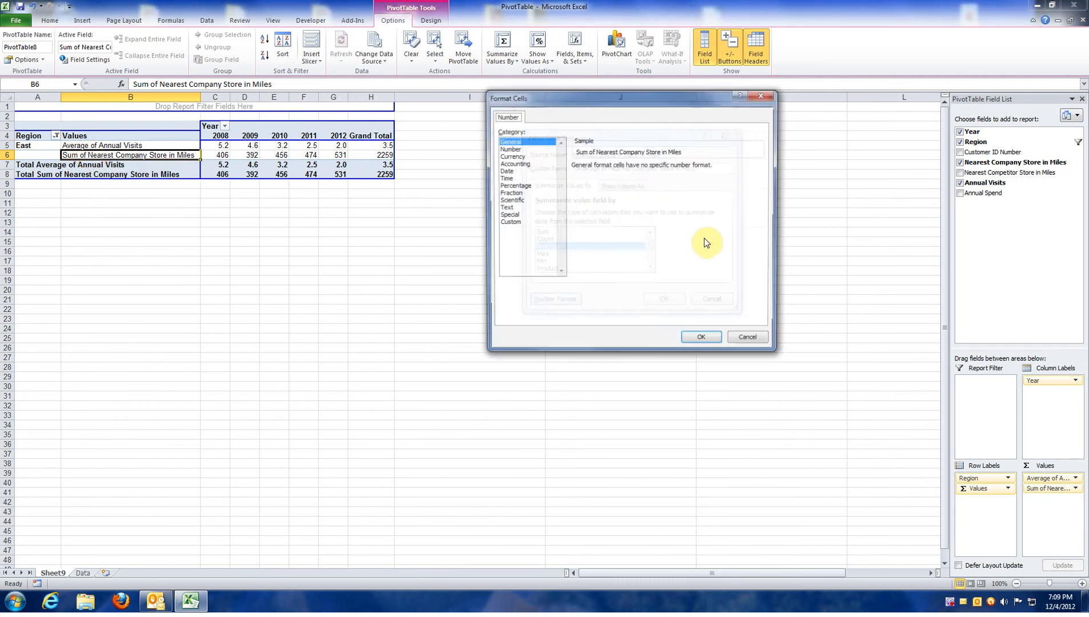
click(508, 149)
click(646, 170)
click(646, 169)
click(702, 340)
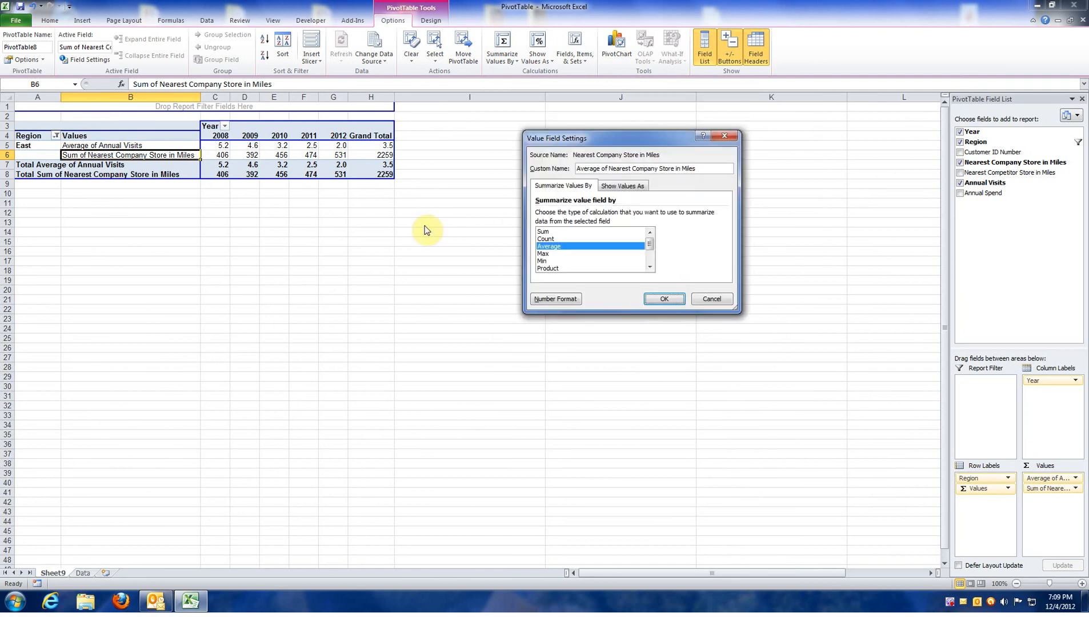
click(663, 299)
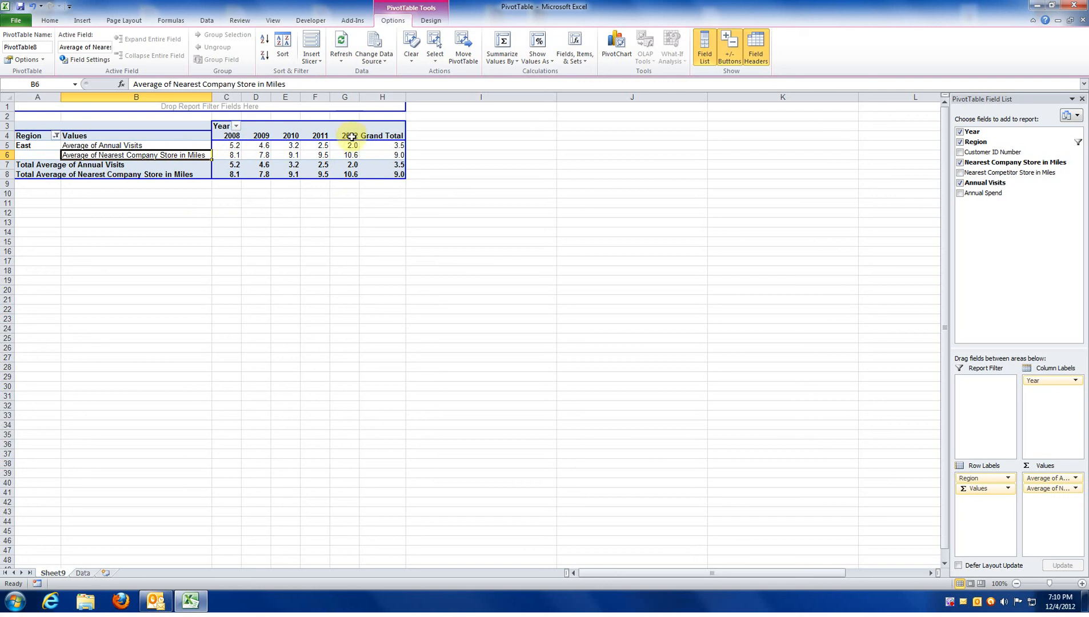
Add Nearest Competitor Store in Miles to the PivotTable as a third value field
mouse_move(358, 158)
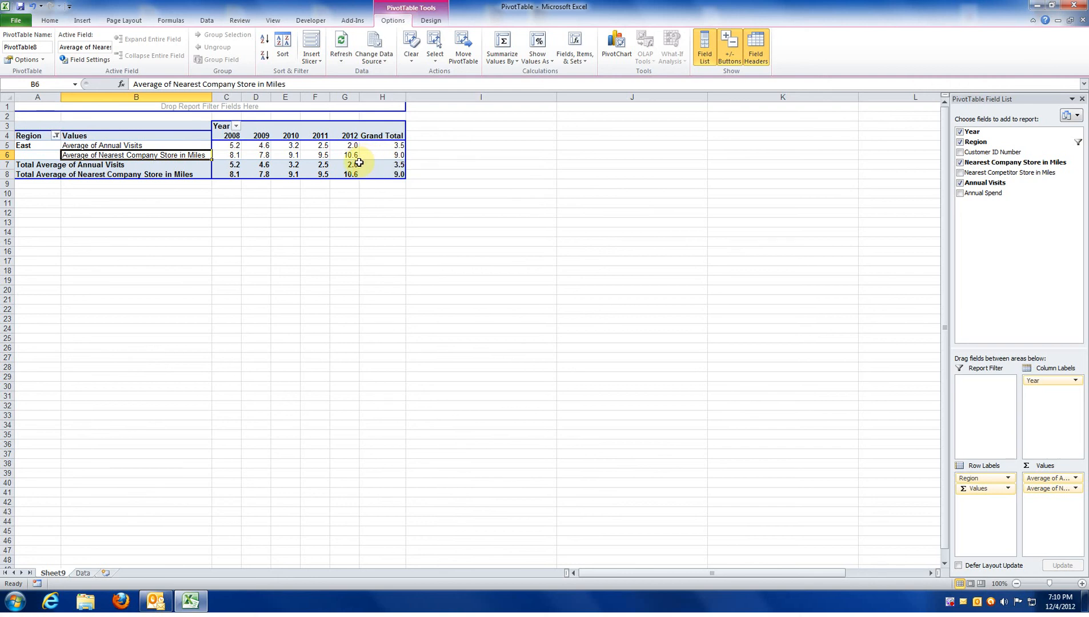
mouse_move(351, 158)
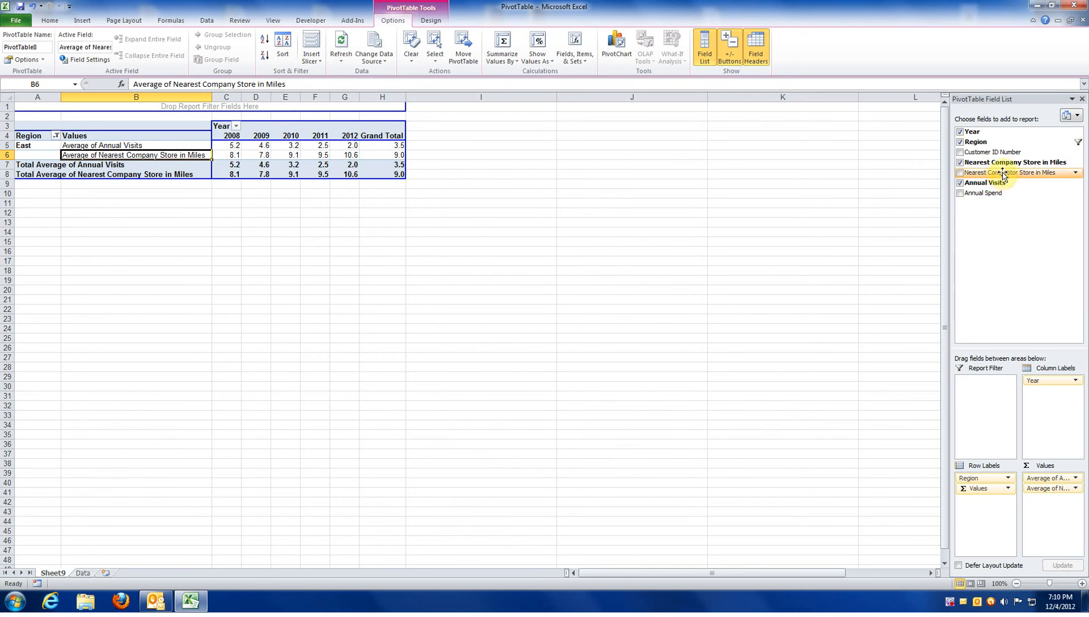
drag(1004, 174, 305, 155)
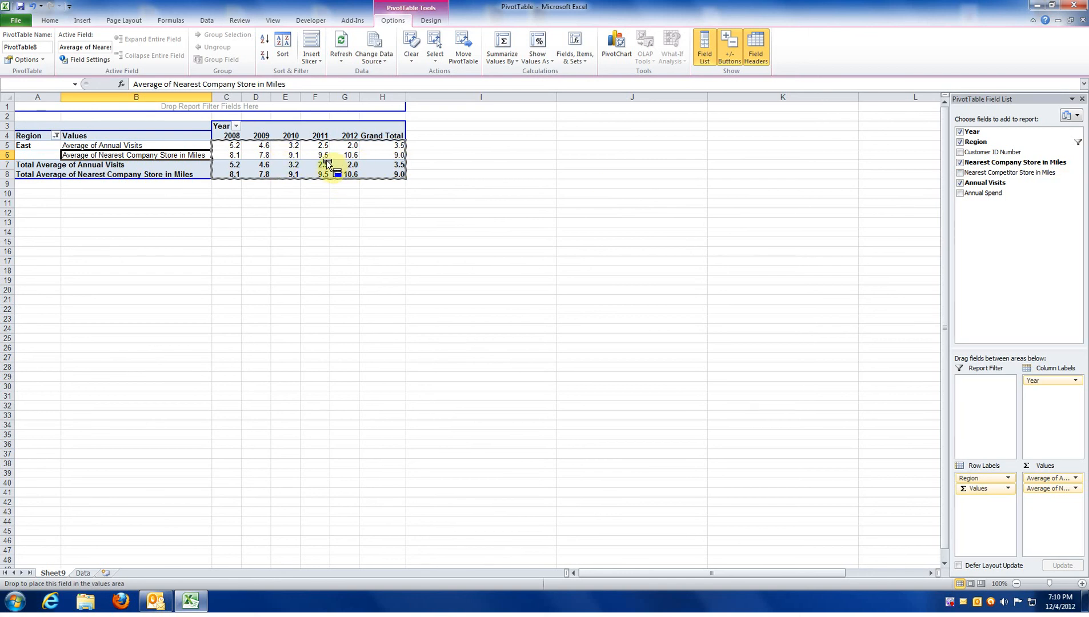
drag(328, 166, 324, 174)
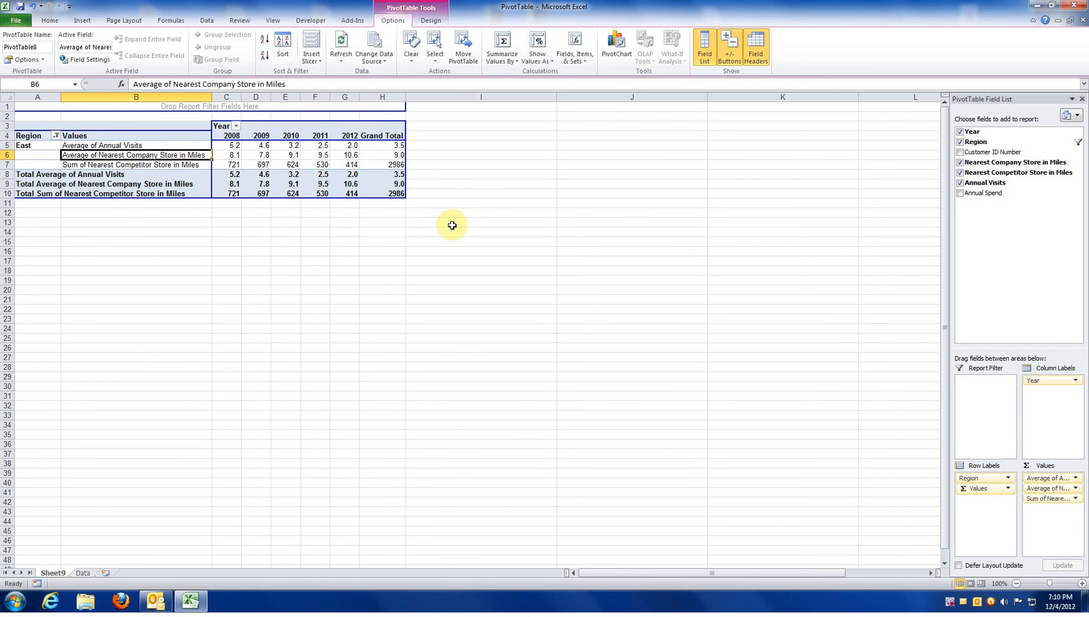
Summarize the Nearest Competitor Store in Miles values by Average and format them as Number with 1 decimal place
click(81, 165)
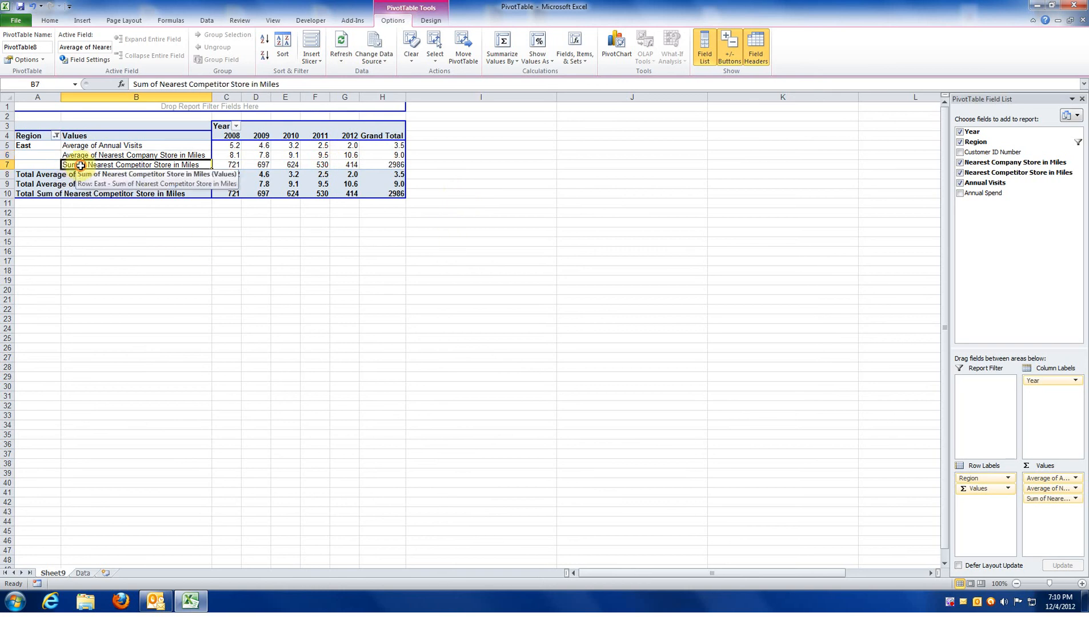
double_click(80, 166)
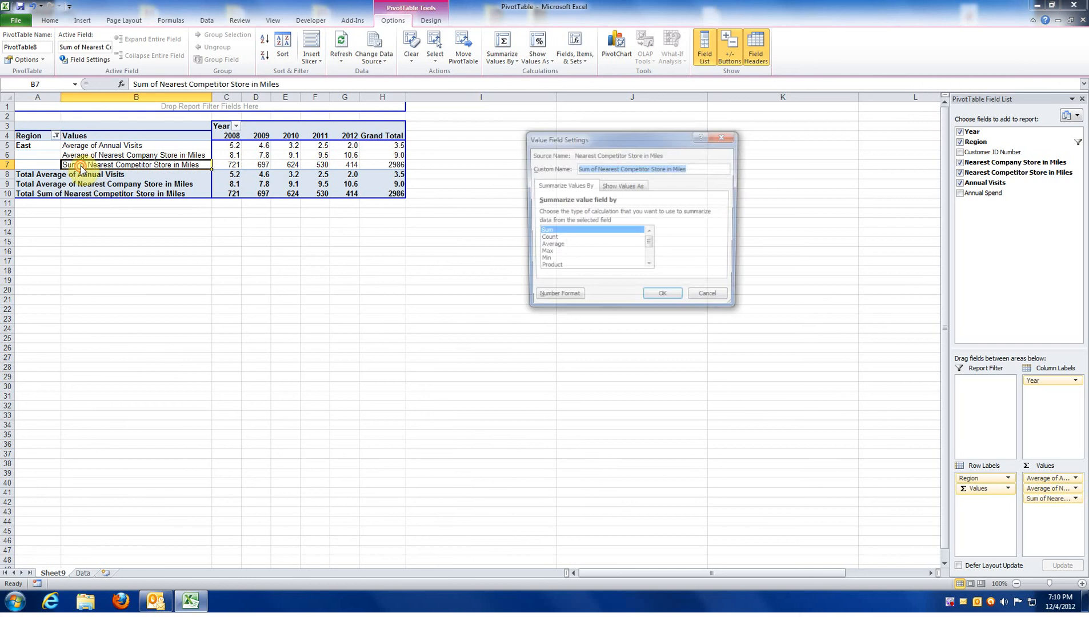
click(558, 246)
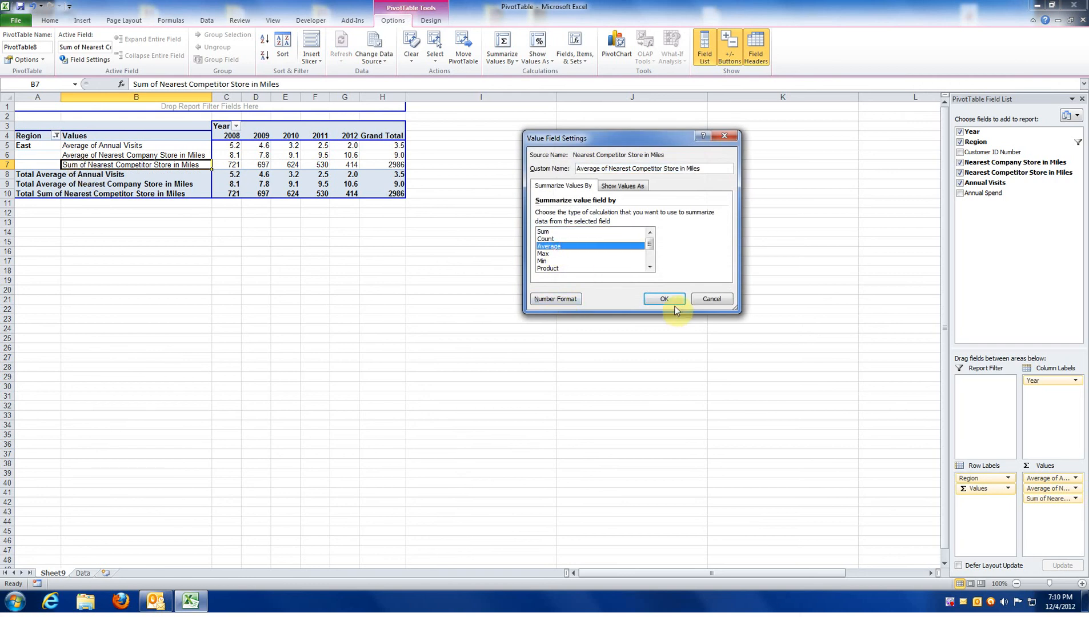
click(555, 299)
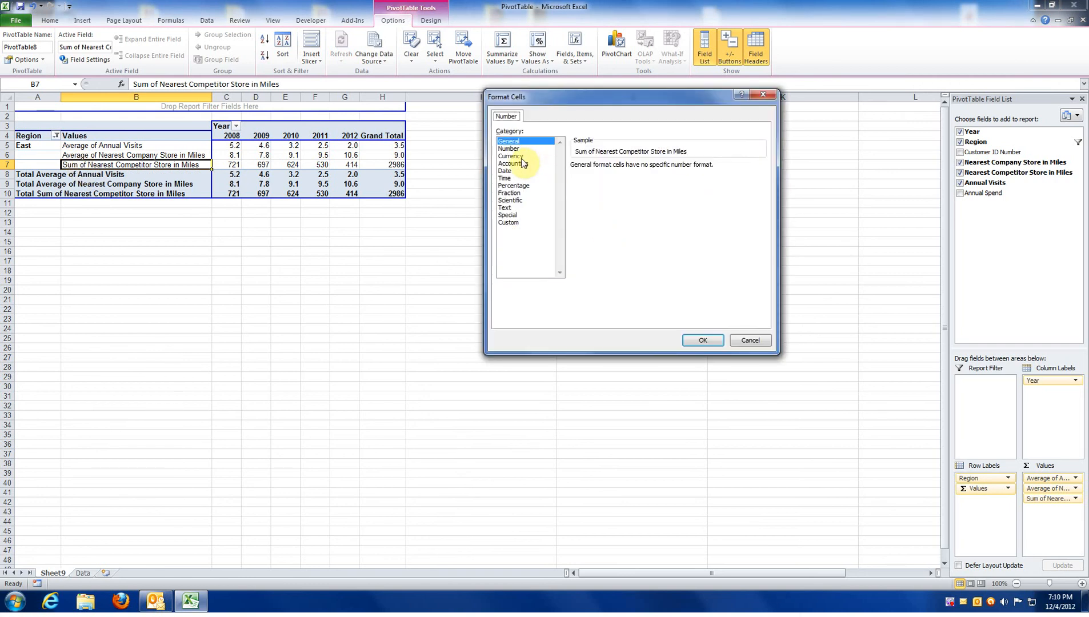
click(508, 149)
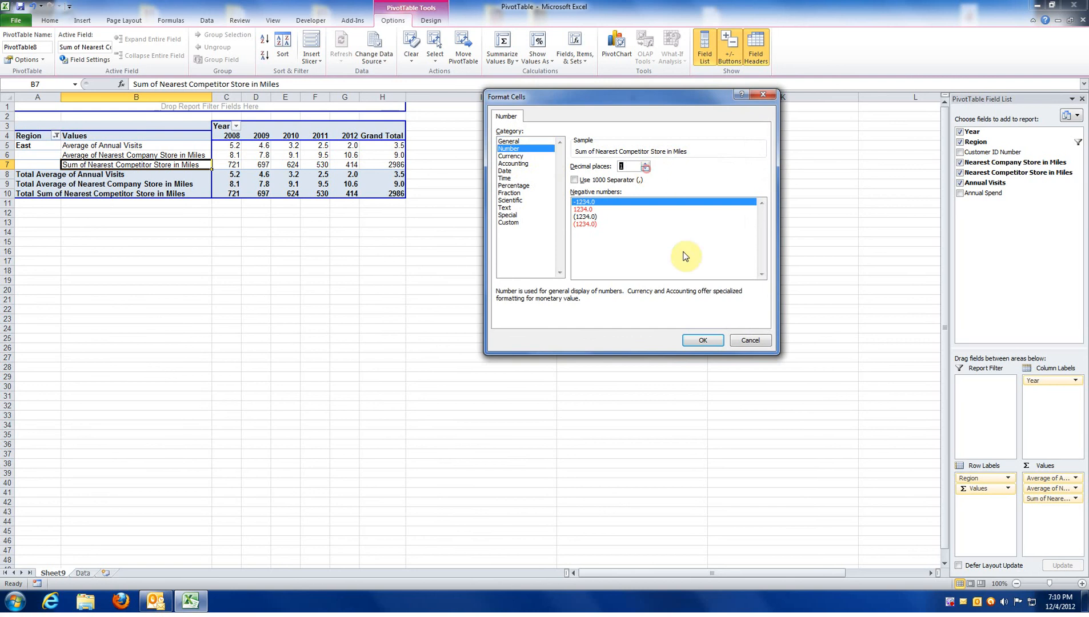
click(702, 341)
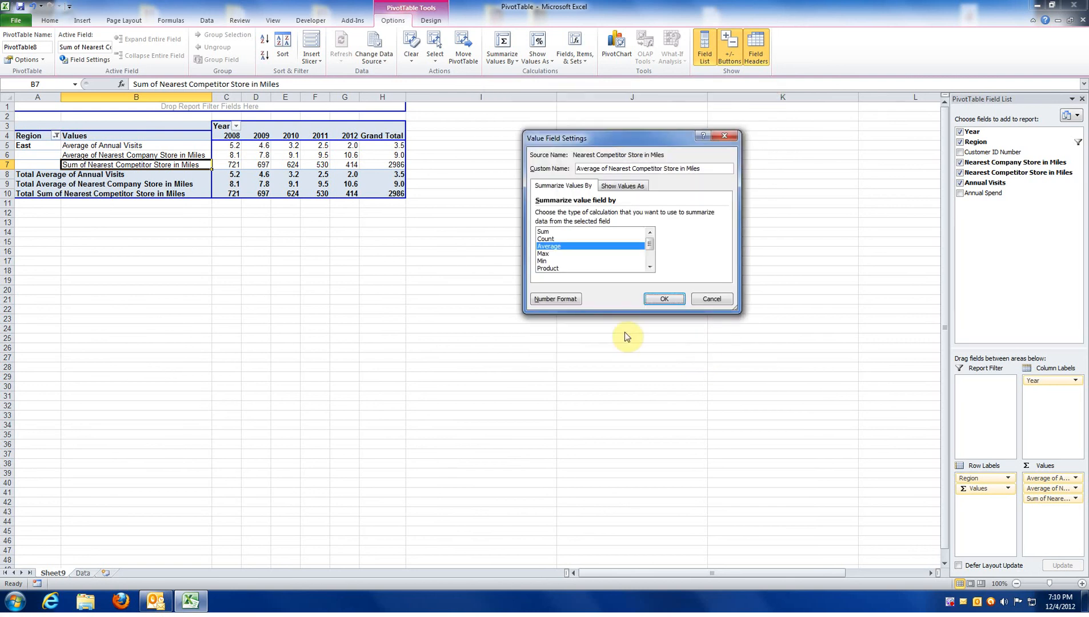
click(665, 300)
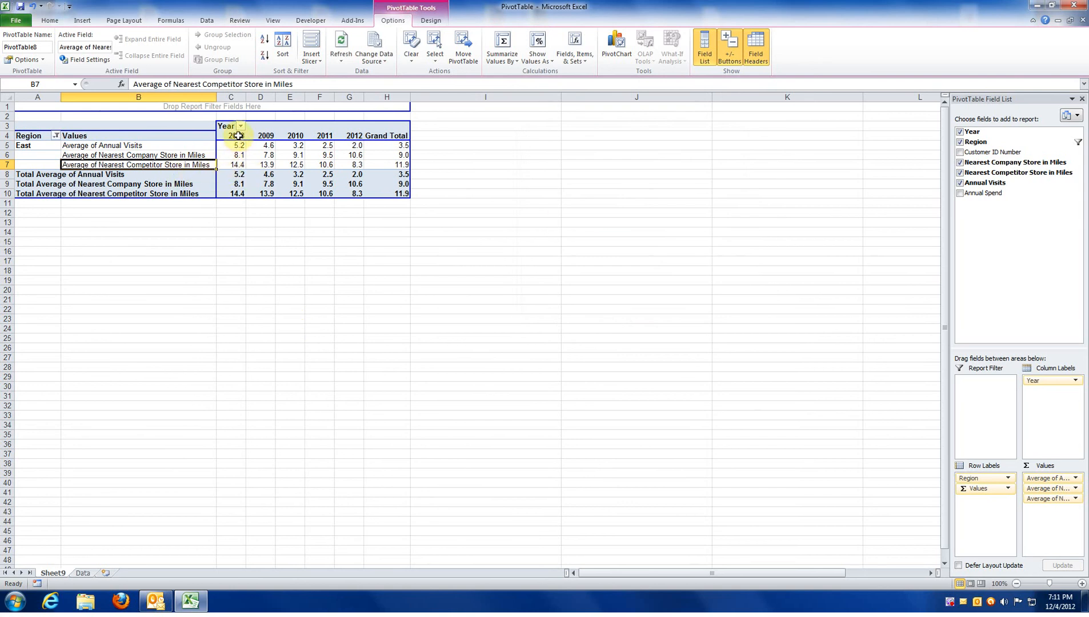
Compare the East region's average distances to the nearest company and competitor stores between 2008 and 2012
mouse_move(249, 166)
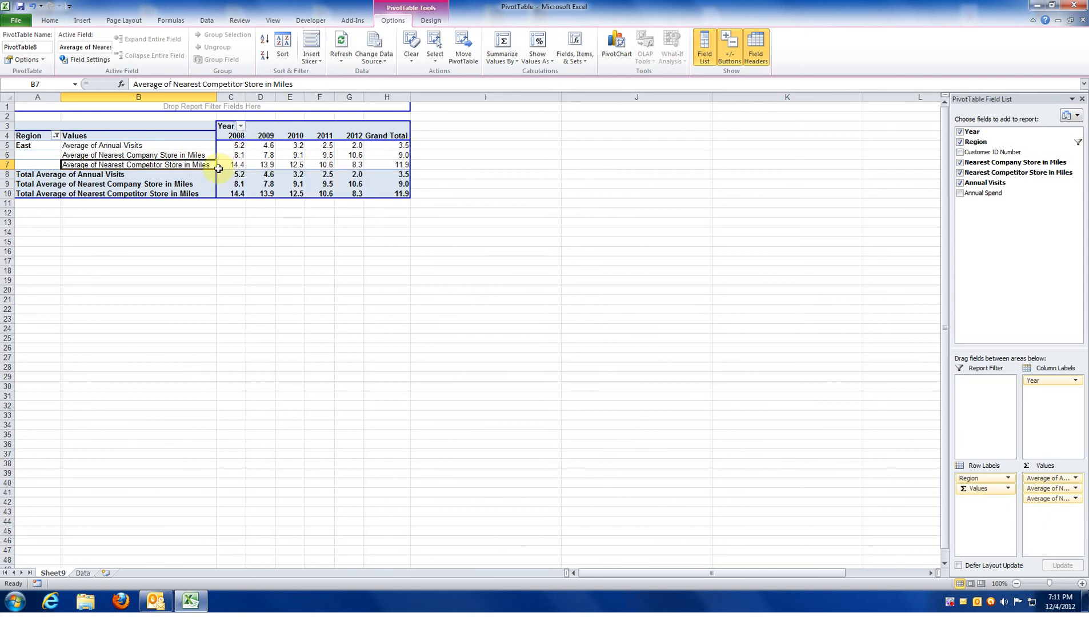
mouse_move(358, 135)
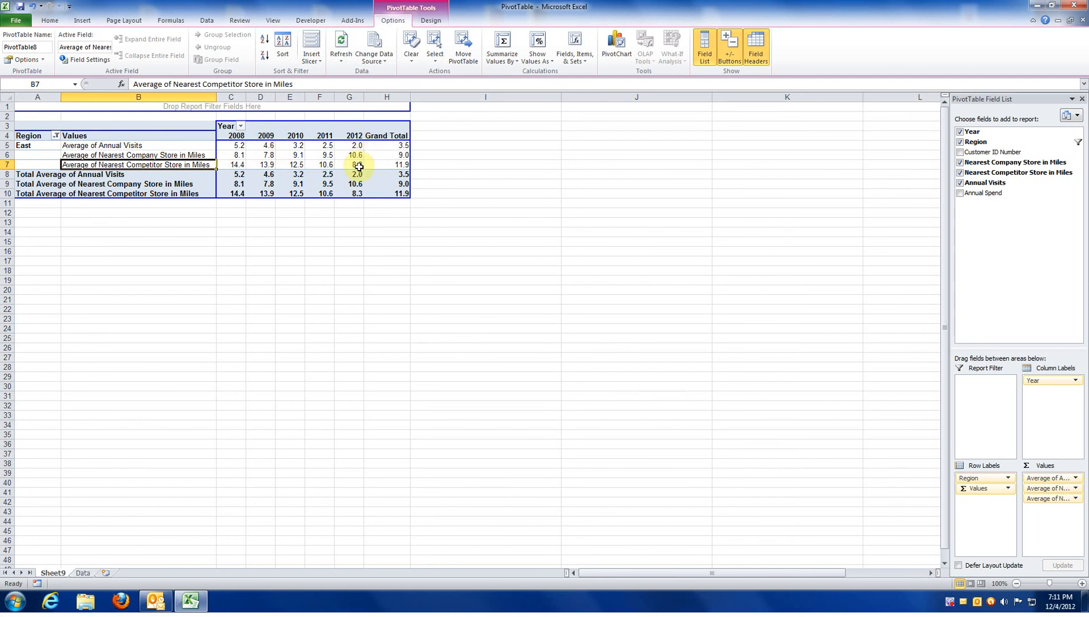
mouse_move(358, 165)
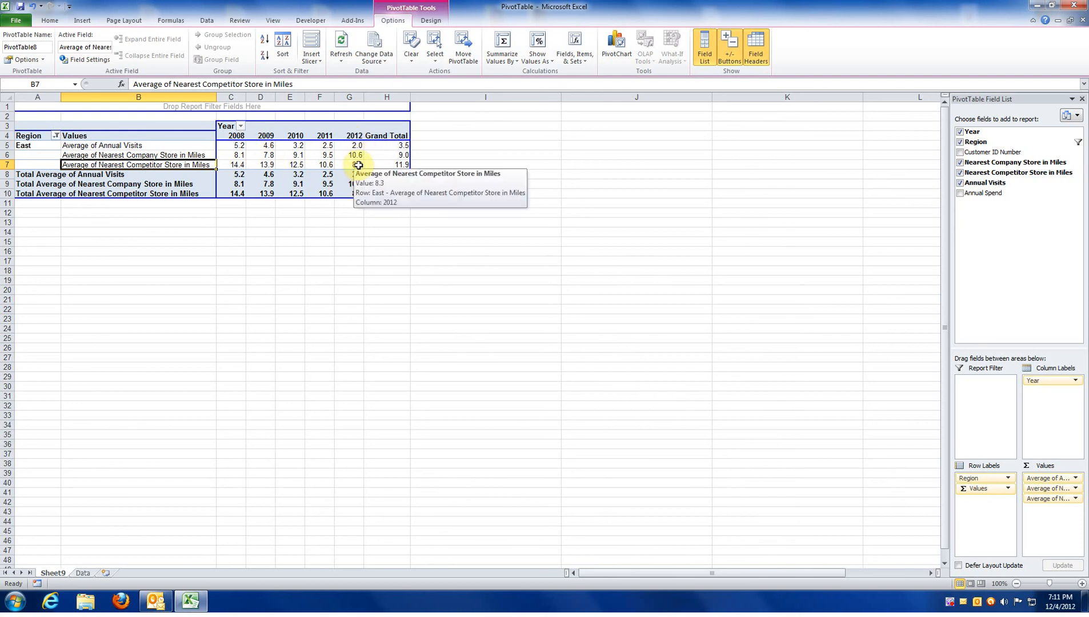
click(354, 153)
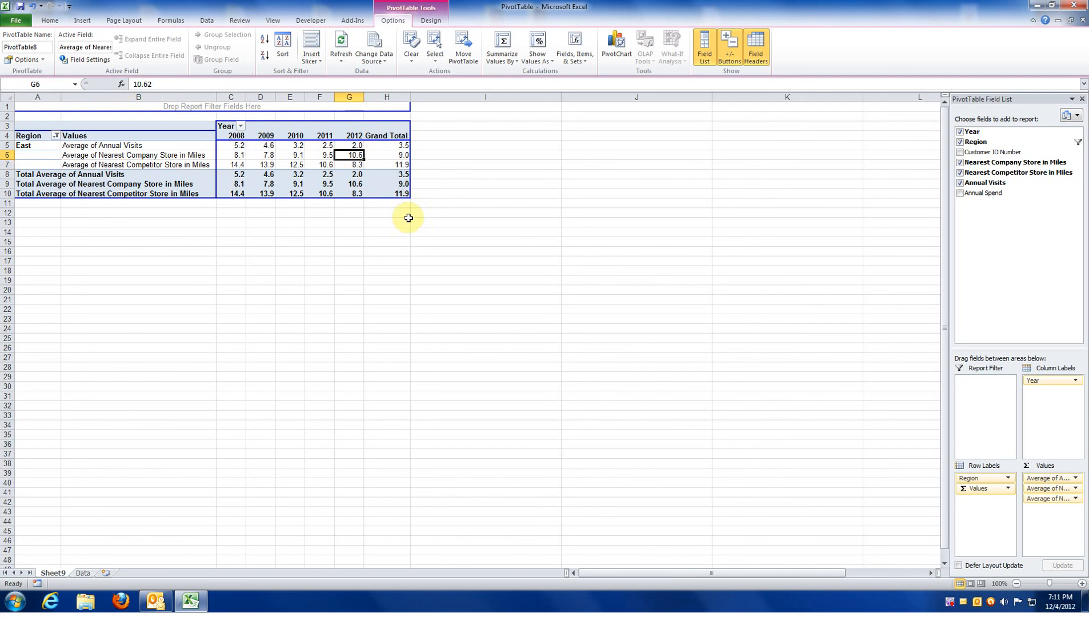